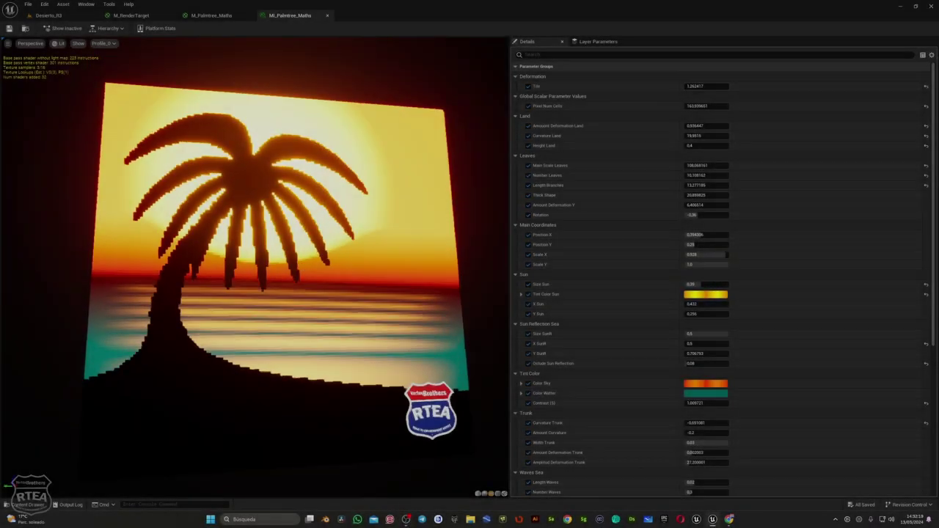
Raise Curvature Land, set Main Scale Leaves to 111.78, and add more, longer, thicker fronds
mouse_move(697, 136)
left_mouse_down()
mouse_move(723, 136)
mouse_move(690, 145)
mouse_move(690, 125)
mouse_move(712, 136)
mouse_move(698, 125)
mouse_move(696, 135)
mouse_move(708, 125)
left_mouse_up()
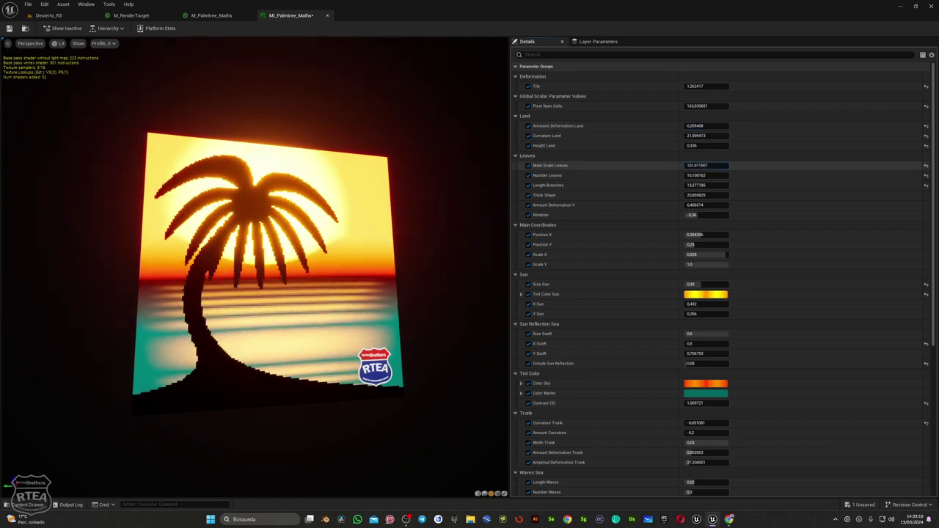
mouse_move(697, 165)
left_mouse_down()
mouse_move(708, 185)
mouse_move(690, 165)
mouse_move(703, 185)
mouse_move(690, 185)
mouse_move(694, 195)
left_mouse_up()
mouse_move(697, 185)
left_mouse_down()
mouse_move(690, 176)
mouse_move(703, 165)
mouse_move(698, 215)
left_mouse_up()
left_click_drag(695, 176, 705, 176)
left_click_drag(695, 185, 701, 205)
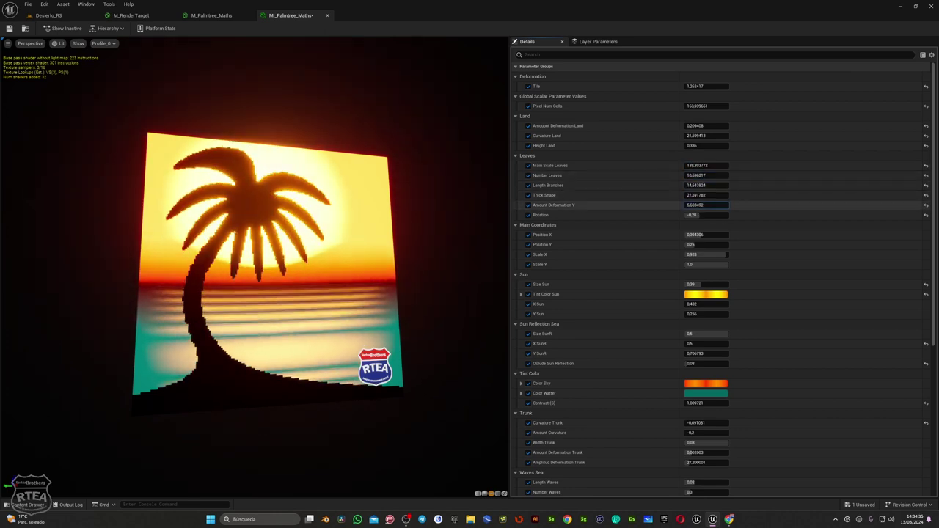
left_click_drag(697, 165, 697, 215)
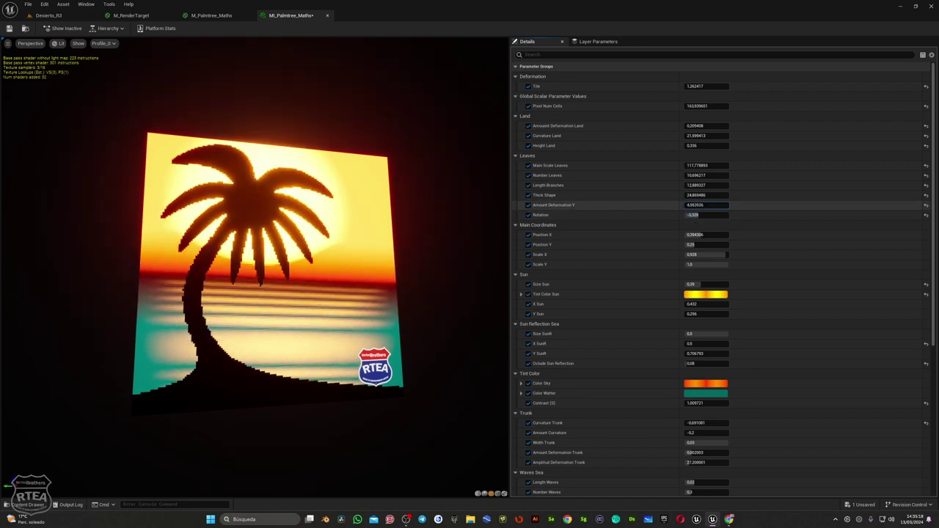
Enlarge the sun and shift the sun and palm slightly to the left
scroll(694, 215, "down", 1)
mouse_move(694, 212)
left_mouse_down()
mouse_move(711, 234)
mouse_move(690, 226)
mouse_move(690, 245)
left_mouse_up()
scroll(663, 260, "down", 1)
mouse_move(692, 226)
left_mouse_down()
mouse_move(698, 217)
mouse_move(703, 236)
left_mouse_up()
Set the sea reflection to Size SunR 0.5, X SunR 0.46, Y SunR 0.626, Occlude 0.016
scroll(656, 300, "down", 1)
scroll(656, 299, "down", 1)
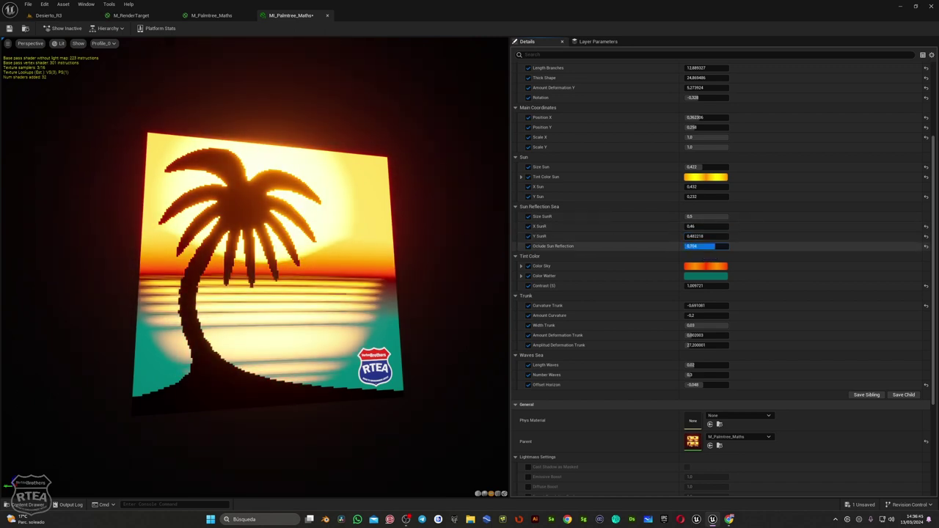
left_click_drag(697, 246, 703, 245)
left_click_drag(697, 236, 690, 245)
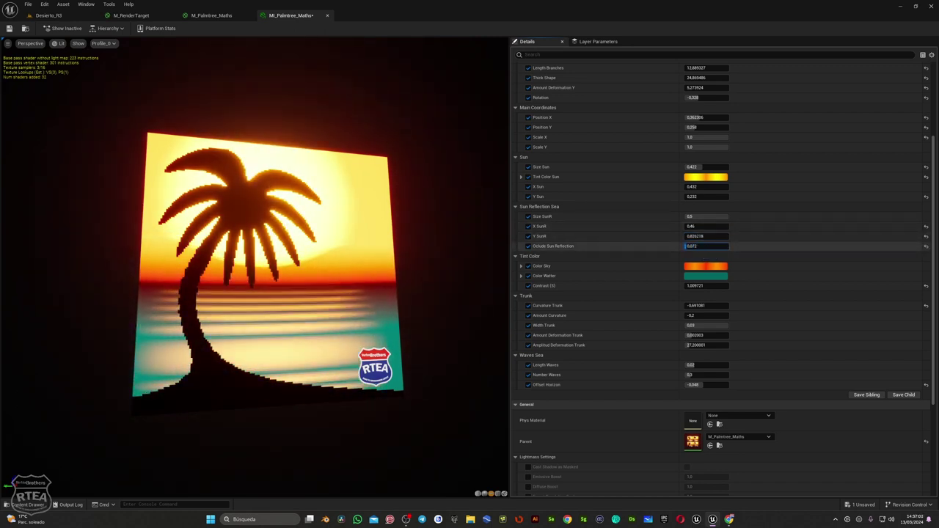
scroll(701, 286, "down", 1)
Try the Color Water and Color Sky pickers, cancelling to keep the orange sky
left_click(706, 254)
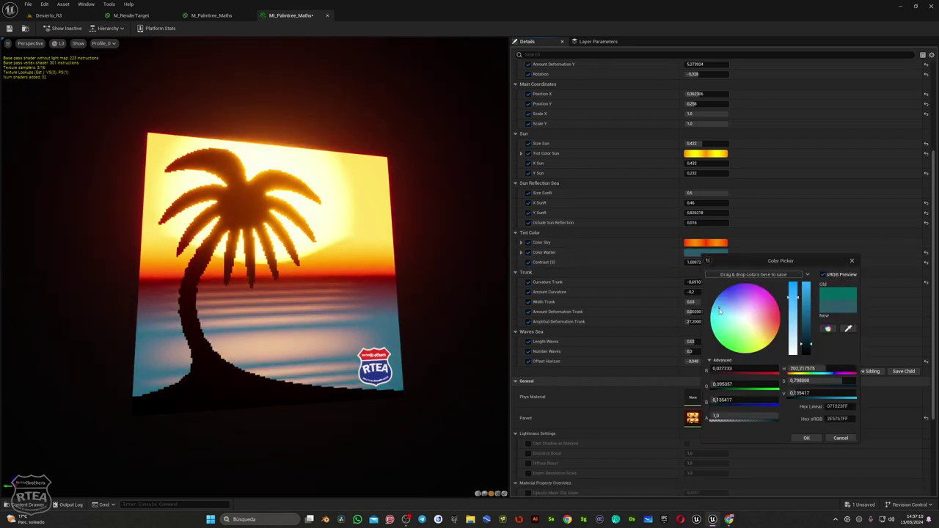
left_click(805, 438)
left_click(706, 242)
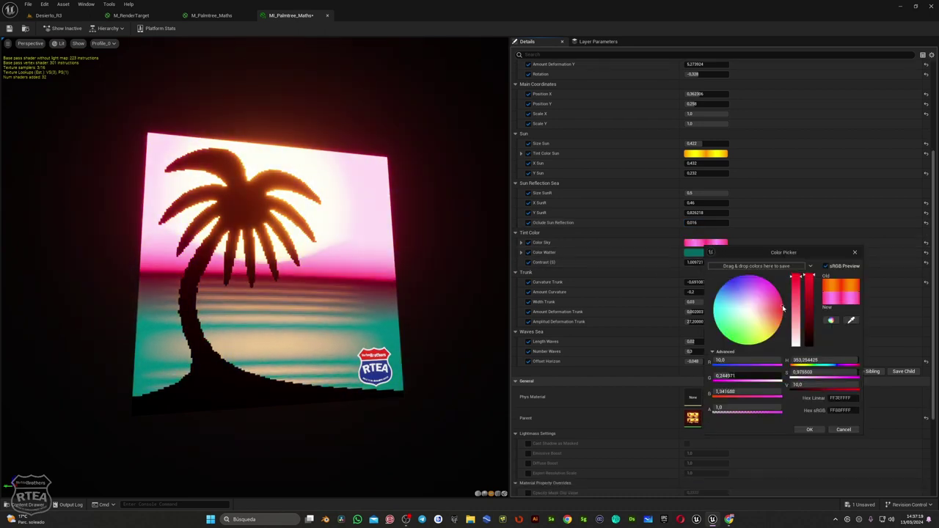
left_click(844, 430)
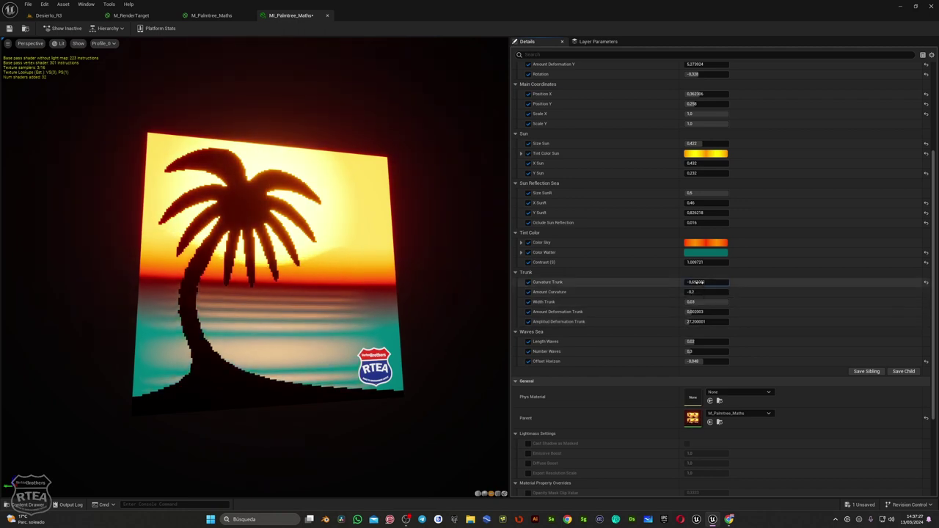
Set Curvature Trunk to 1.48 and Scale X to 0.926, nudging X SunR and Position X
mouse_move(703, 292)
left_mouse_down()
mouse_move(723, 292)
mouse_move(726, 282)
left_mouse_up()
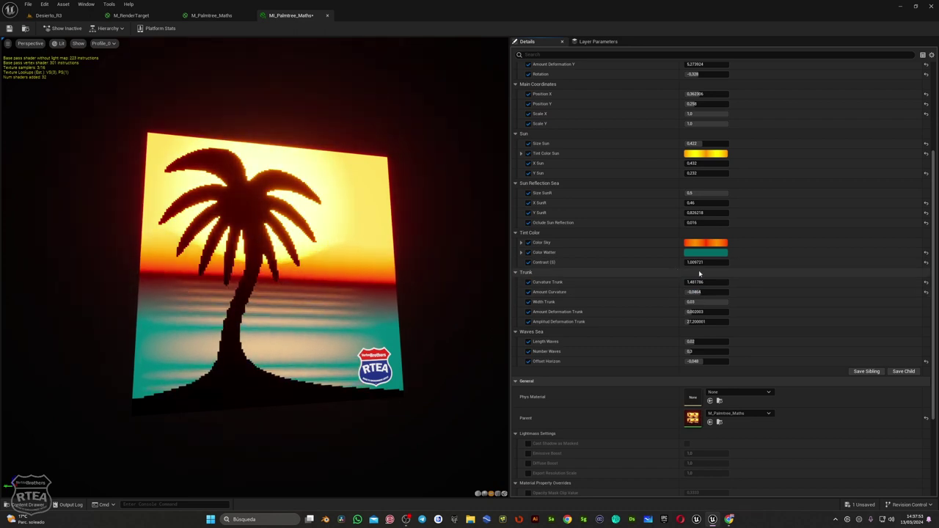
left_click_drag(704, 203, 686, 203)
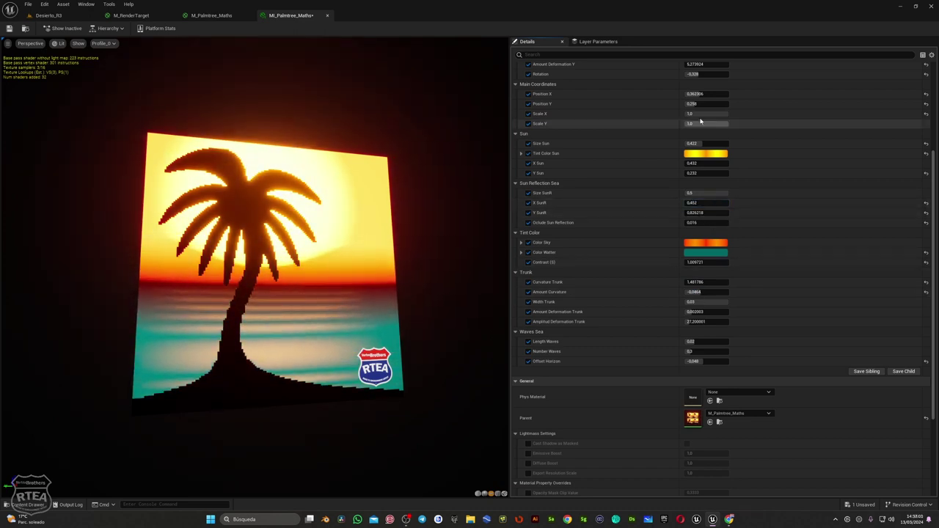
left_click_drag(697, 114, 686, 114)
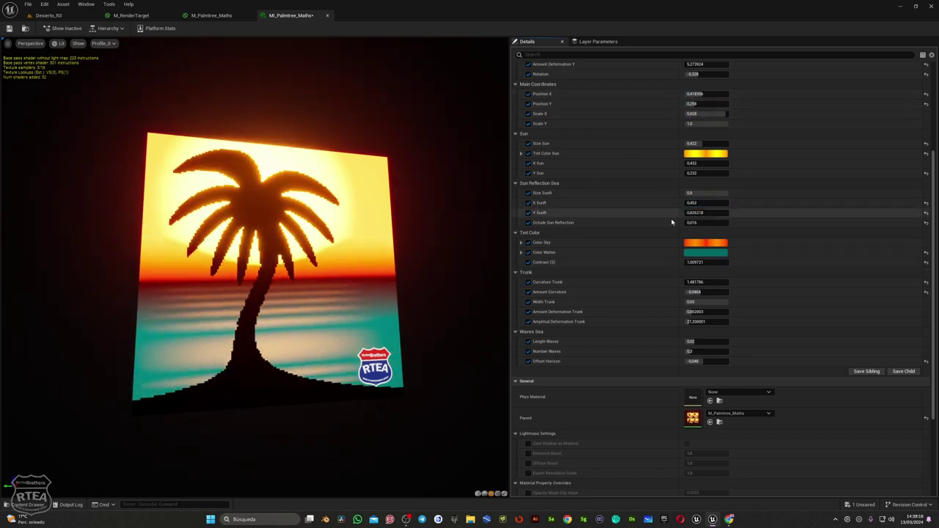
left_click_drag(695, 341, 688, 342)
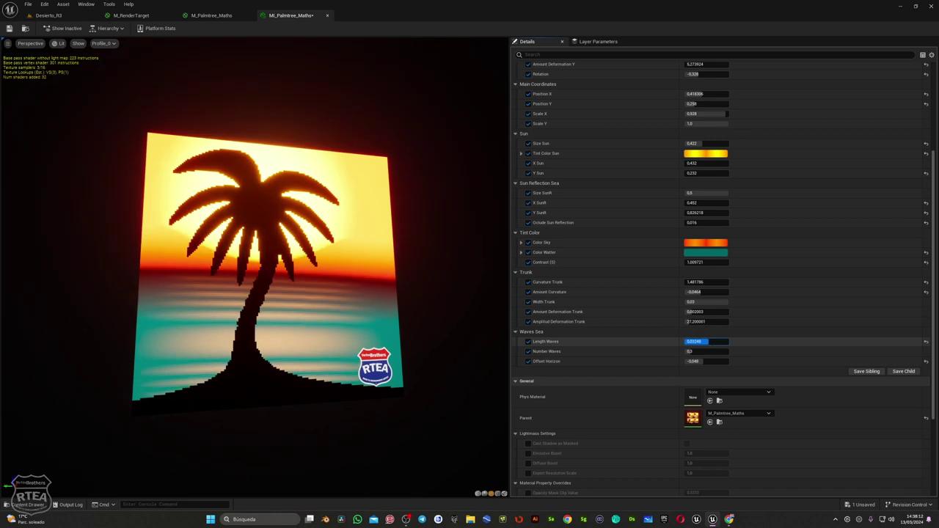
Try Number Waves 0.8 and Length Waves 0.05, dragging the wave count lower
left_click(699, 353)
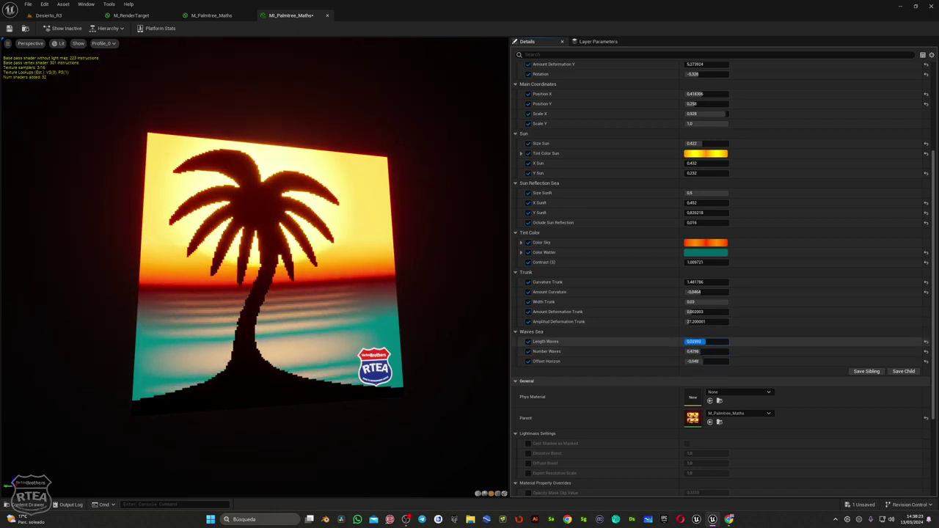
type("0.8")
left_click(696, 341)
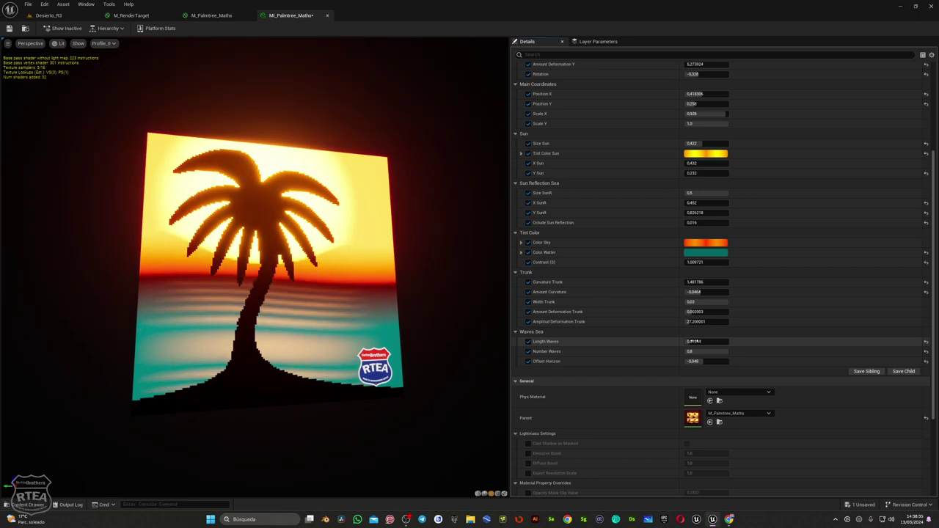
left_click_drag(716, 352, 709, 353)
left_click(701, 361)
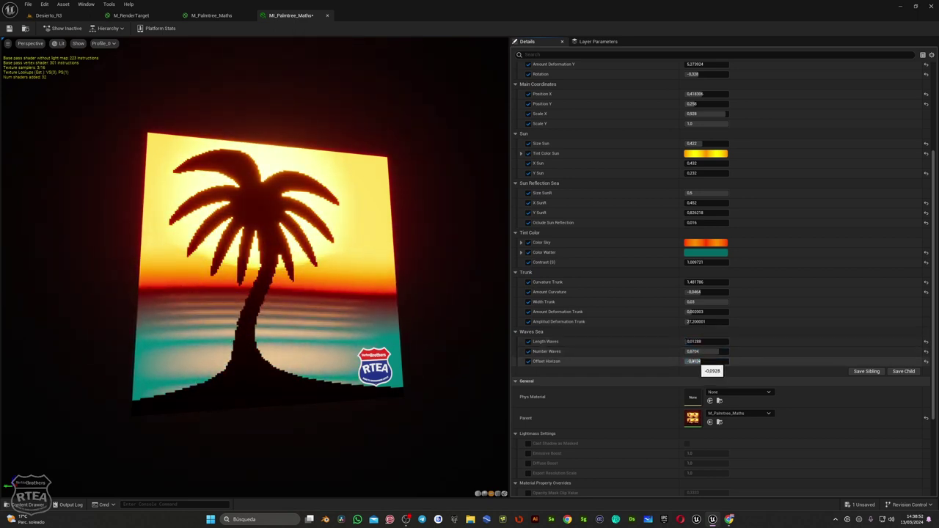
left_click(696, 342)
type("0.05")
left_click(699, 351)
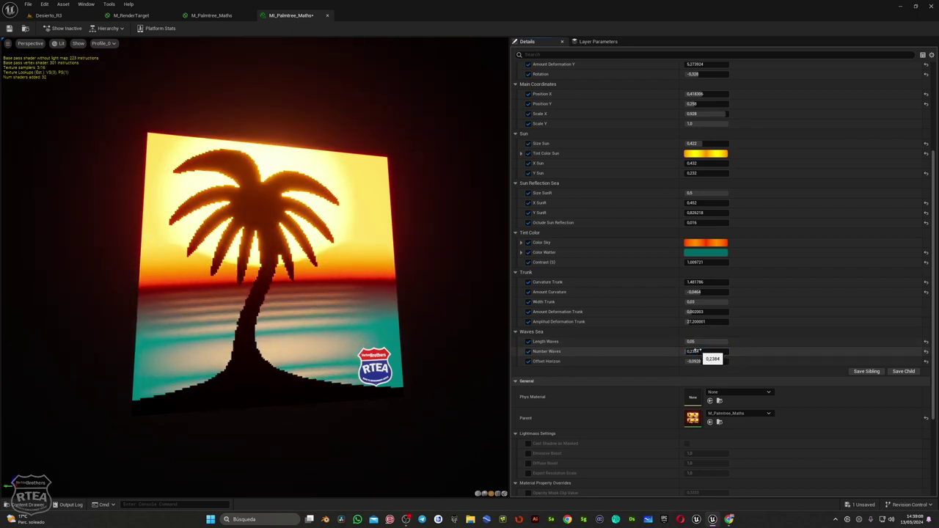
Set the wave count to 0,8, make waves fewer and wider, and reset Length Waves
left_click(696, 342)
left_click(692, 352)
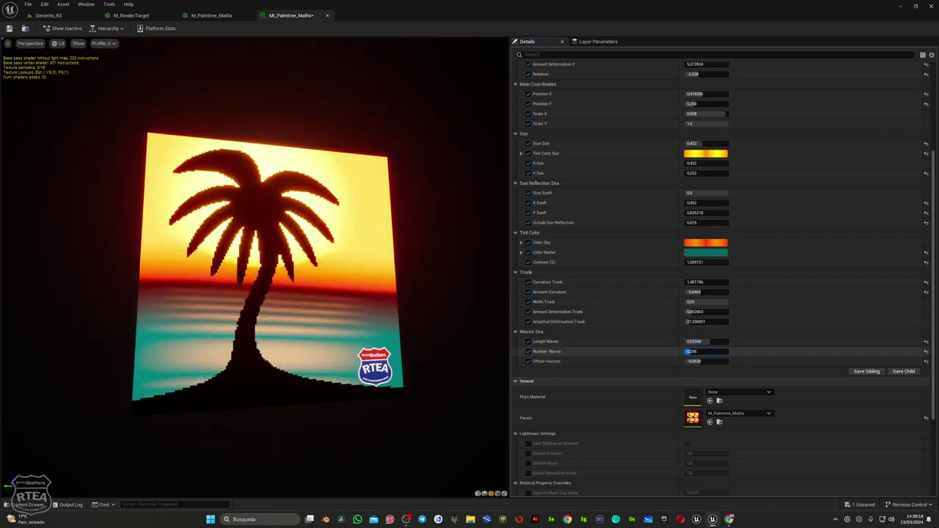
type("0,8")
key("Return")
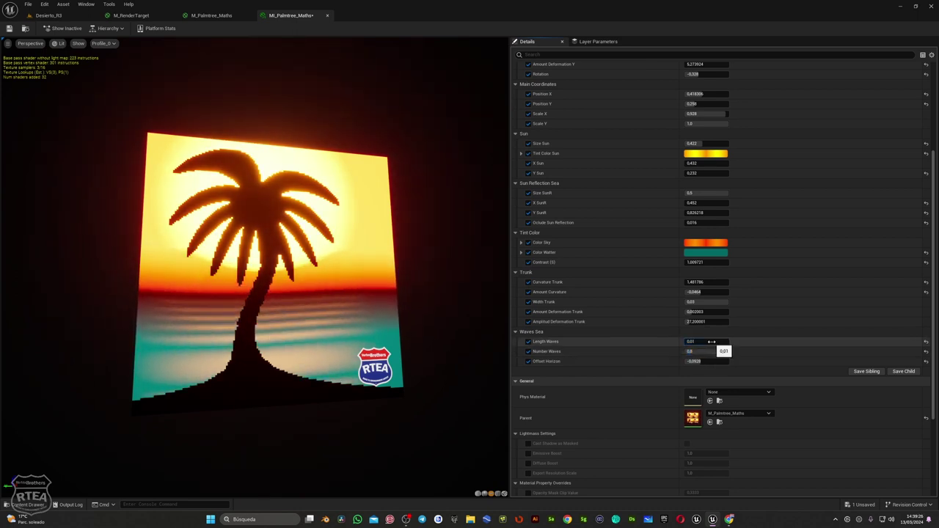
left_click_drag(712, 351, 715, 351)
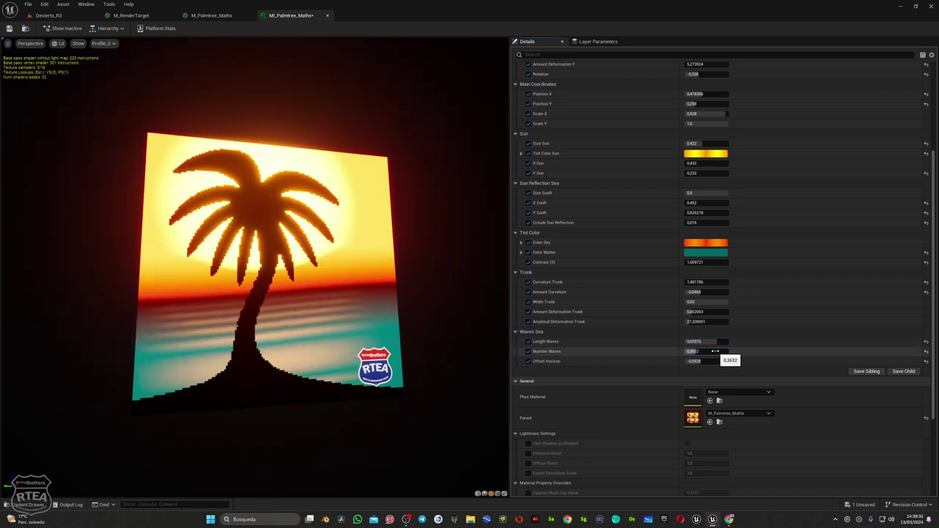
left_click(926, 342)
Set Offset Horizon to -0.0672 and raise Contrast to 1.52
left_click(694, 361)
key("Return")
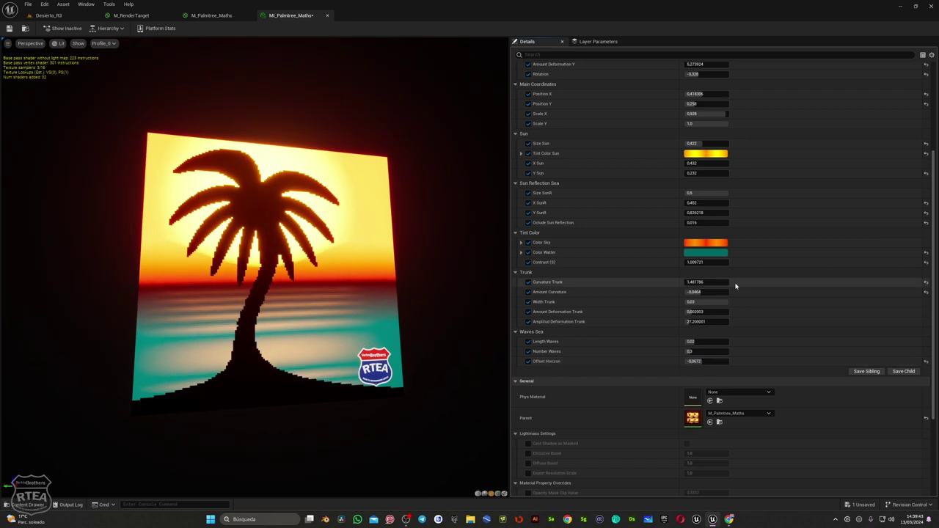
scroll(757, 300, "up", 2)
mouse_move(704, 321)
left_mouse_down()
mouse_move(727, 322)
mouse_move(693, 321)
left_mouse_up()
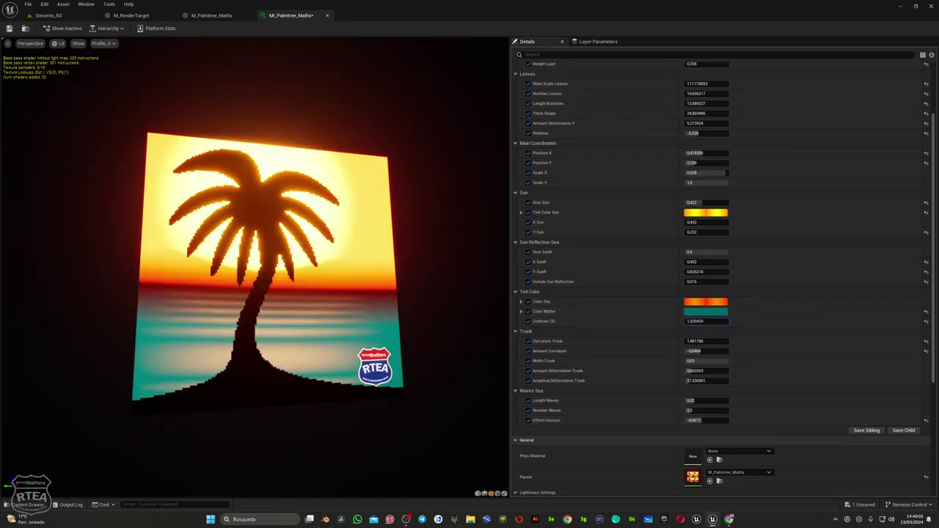
Drop Contrast to 0.4058, set Occlude Sun Reflection 0.12, bend the trunk to 1.75, and deform the land
left_click_drag(693, 322, 687, 321)
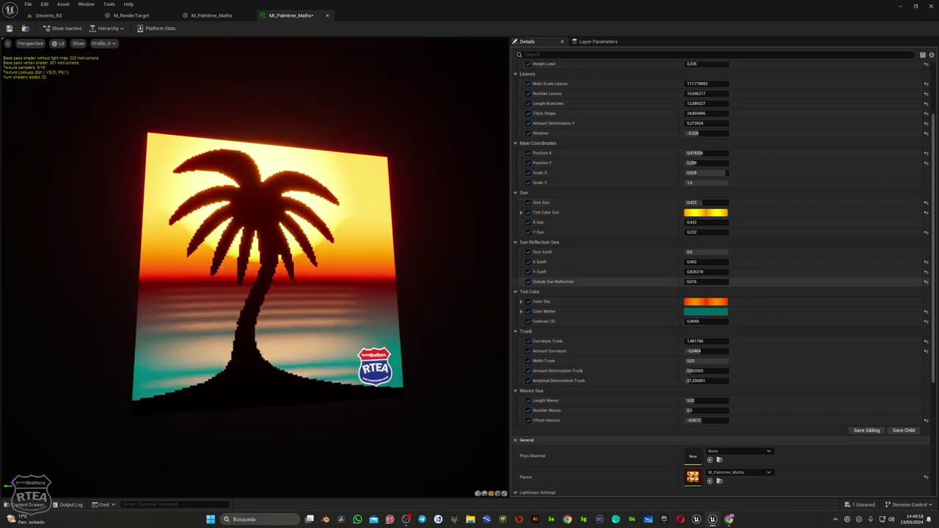
scroll(762, 249, "up", 5)
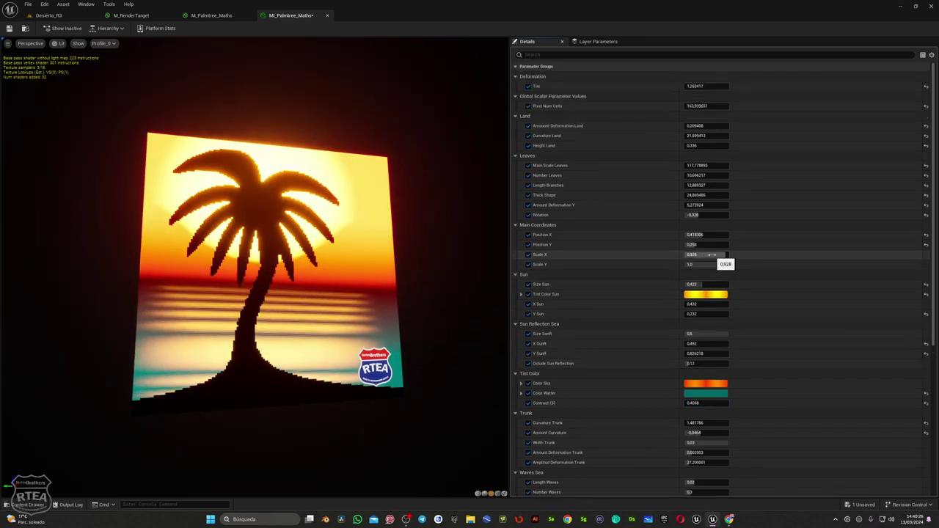
scroll(693, 215, "down", 1)
left_click_drag(694, 399, 706, 399)
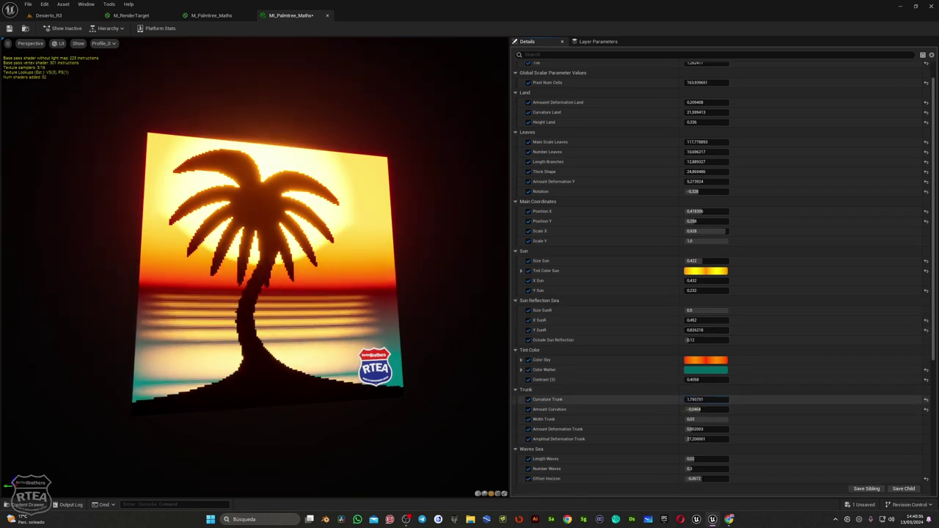
mouse_move(696, 102)
left_mouse_down()
mouse_move(716, 102)
mouse_move(679, 111)
mouse_move(711, 105)
mouse_move(715, 85)
mouse_move(693, 86)
mouse_move(727, 106)
left_mouse_up()
scroll(692, 114, "up", 1)
scroll(632, 260, "down", 3)
Set Curvature Trunk -0.63, Amount Curvature -0.18, Width Trunk 0.0288, Amplitud Deformation 24.0
scroll(653, 353, "down", 3)
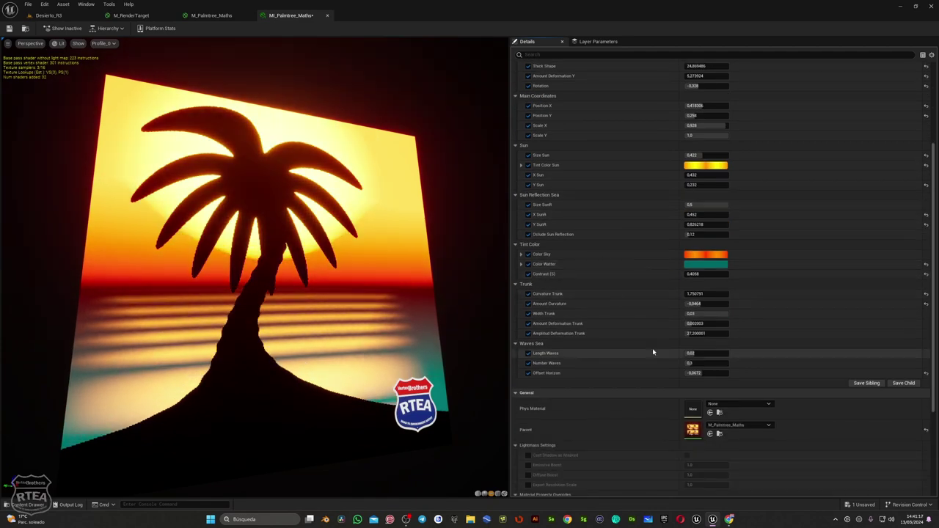
mouse_move(696, 323)
left_mouse_down()
mouse_move(705, 323)
mouse_move(675, 333)
mouse_move(704, 333)
mouse_move(708, 323)
mouse_move(701, 333)
mouse_move(705, 323)
mouse_move(693, 323)
mouse_move(716, 334)
mouse_move(708, 324)
left_mouse_up()
left_click(704, 313)
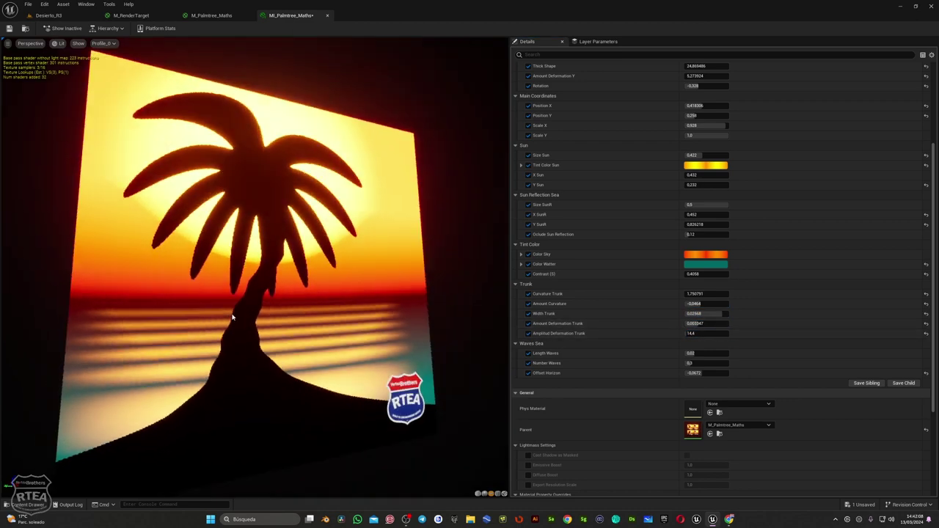
left_click(696, 324)
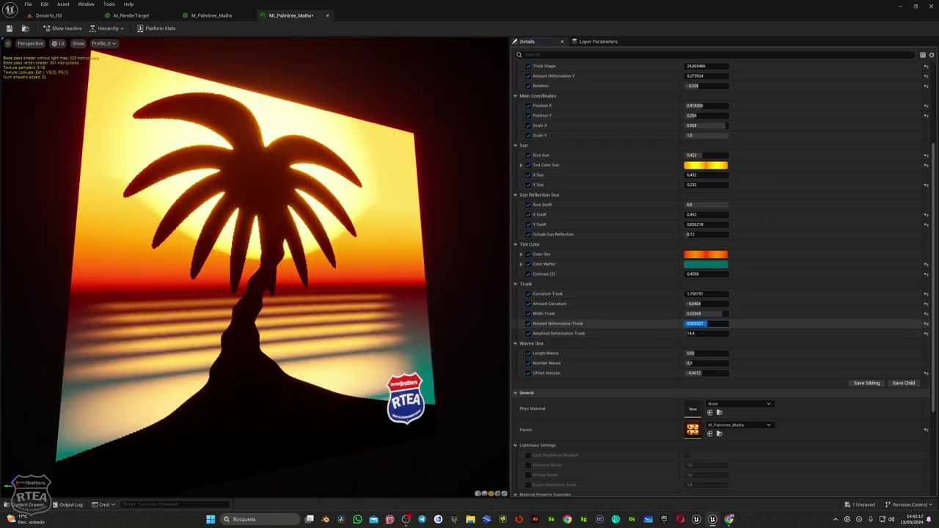
mouse_move(696, 314)
left_mouse_down()
mouse_move(690, 324)
mouse_move(704, 294)
mouse_move(689, 302)
mouse_move(690, 314)
mouse_move(686, 303)
mouse_move(699, 334)
mouse_move(703, 324)
mouse_move(690, 324)
left_mouse_up()
Set Size Sun 0.374, X Sun 0.424, Y Sun 0.256, tweak occlusion, and confirm the sun tint
scroll(738, 216, "up", 2)
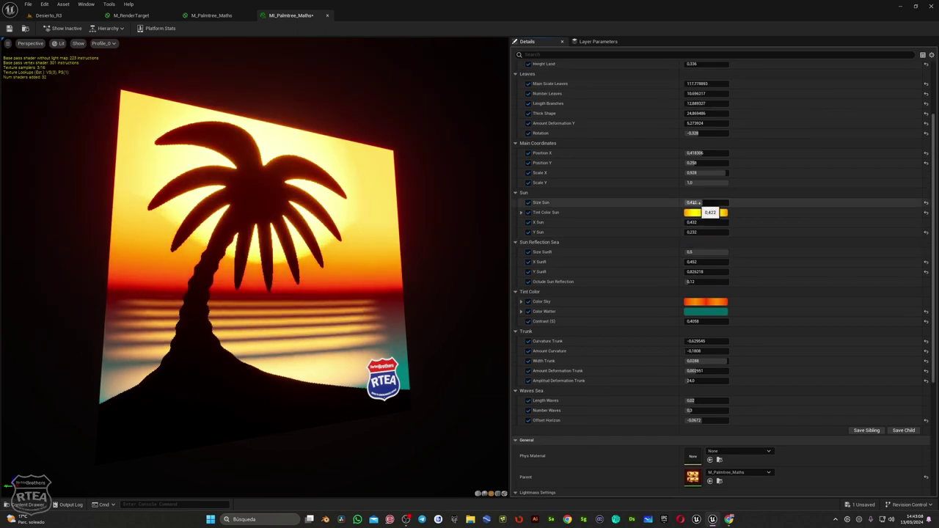
left_click_drag(692, 201, 698, 232)
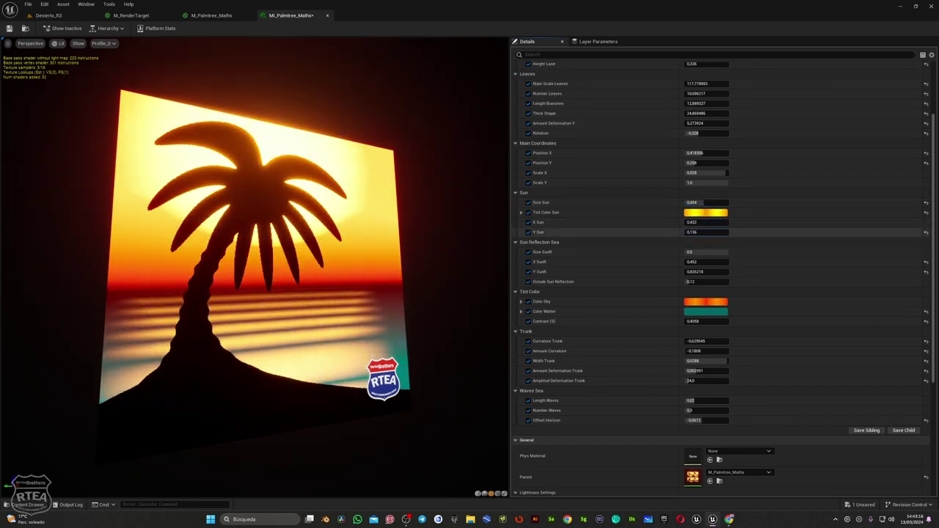
left_click_drag(690, 281, 690, 282)
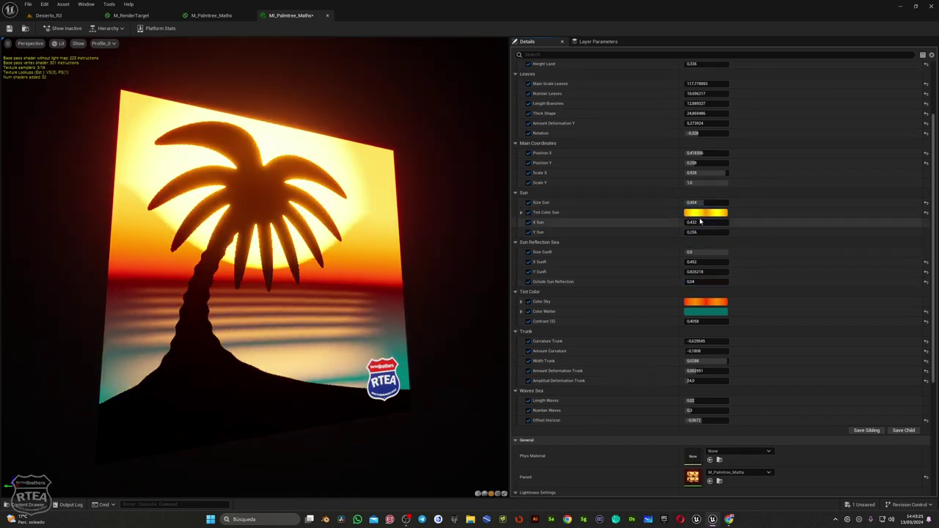
left_click_drag(694, 202, 694, 222)
left_click(692, 203)
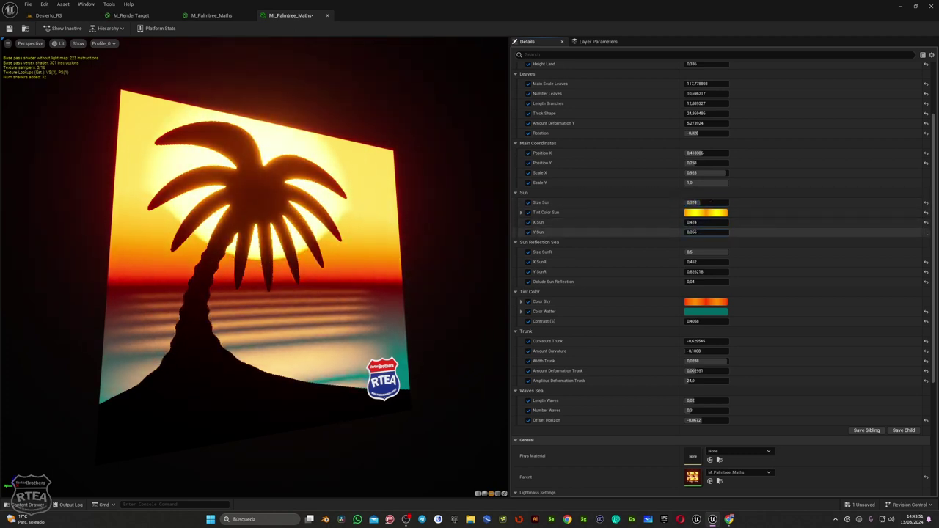
left_click(704, 213)
left_click(811, 401)
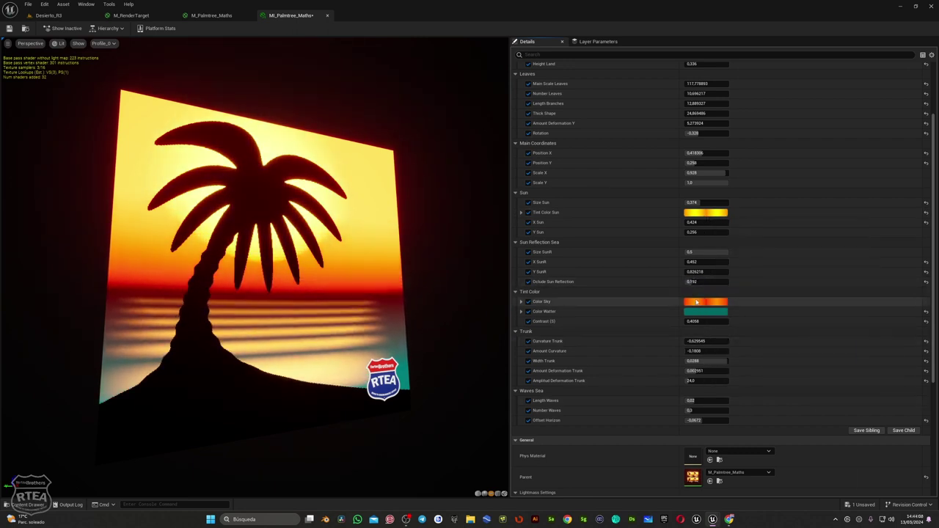
Brighten the Color Water slightly by raising its Value slider
left_click(705, 302)
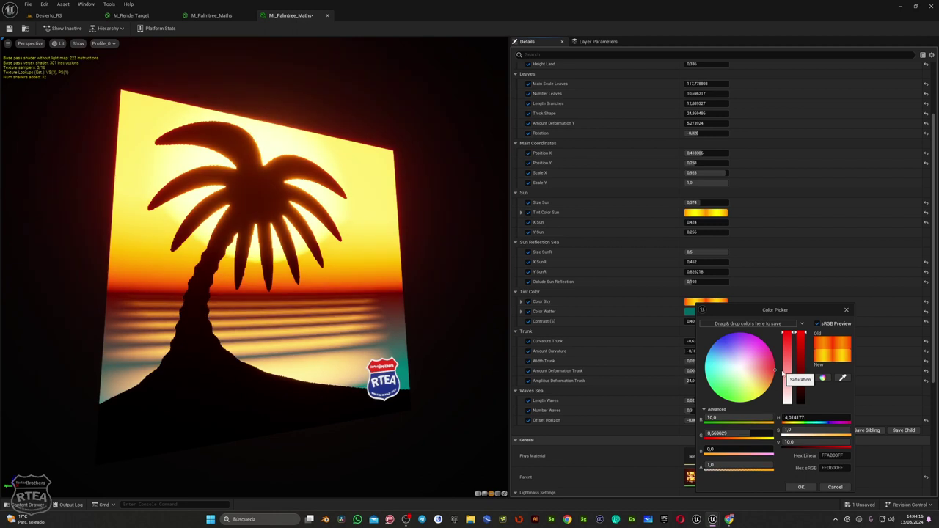
left_click(705, 311)
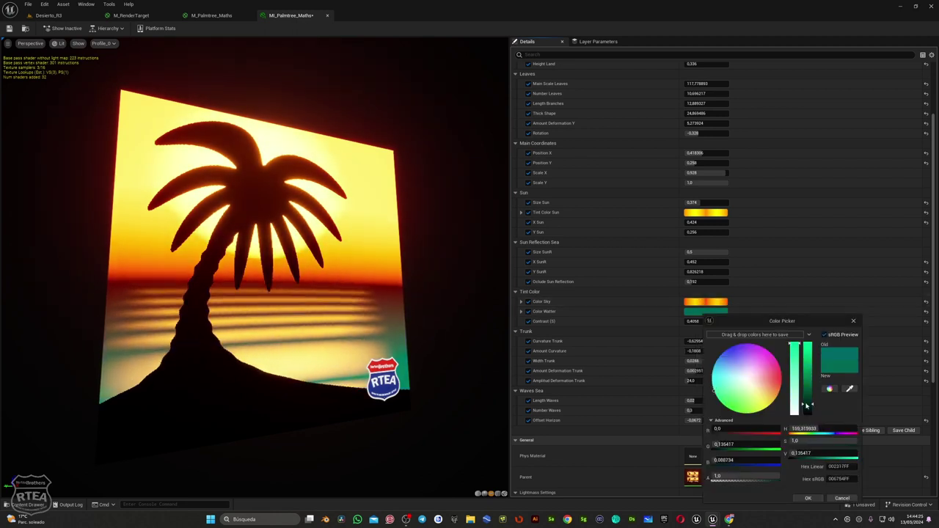
left_click_drag(807, 405, 811, 402)
left_click(808, 499)
Set Occlude Sun Reflection to 0.056 and thin the fronds to Thick Shape 17.33
left_click(701, 282)
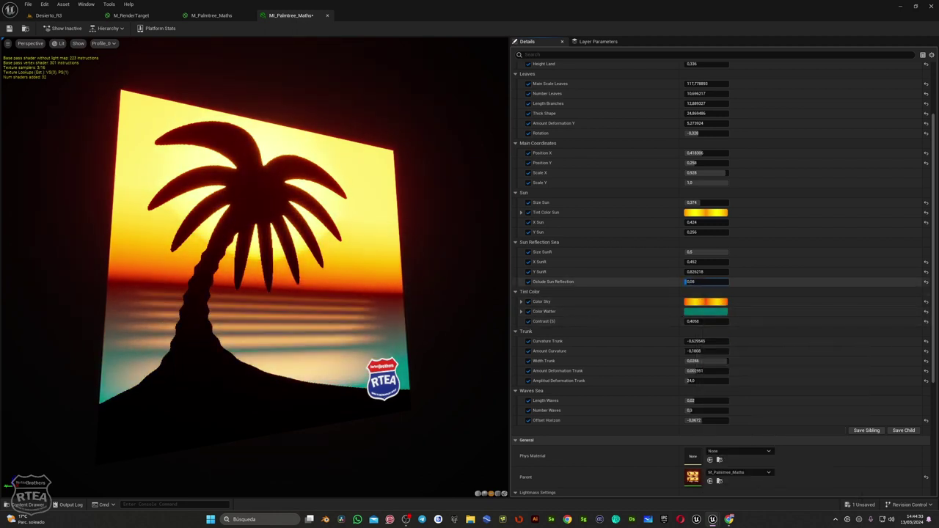
scroll(733, 213, "up", 3)
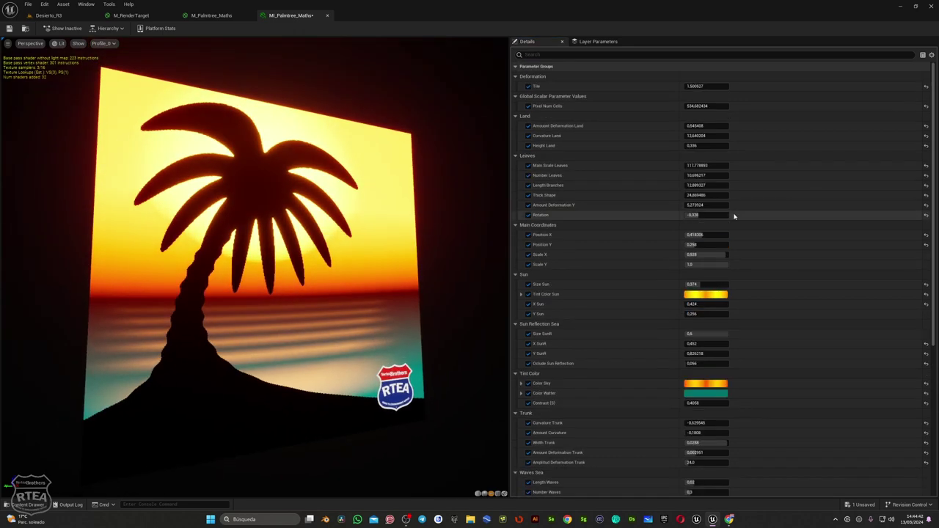
mouse_move(706, 195)
left_mouse_down()
mouse_move(690, 195)
mouse_move(698, 176)
mouse_move(689, 166)
mouse_move(693, 195)
left_mouse_up()
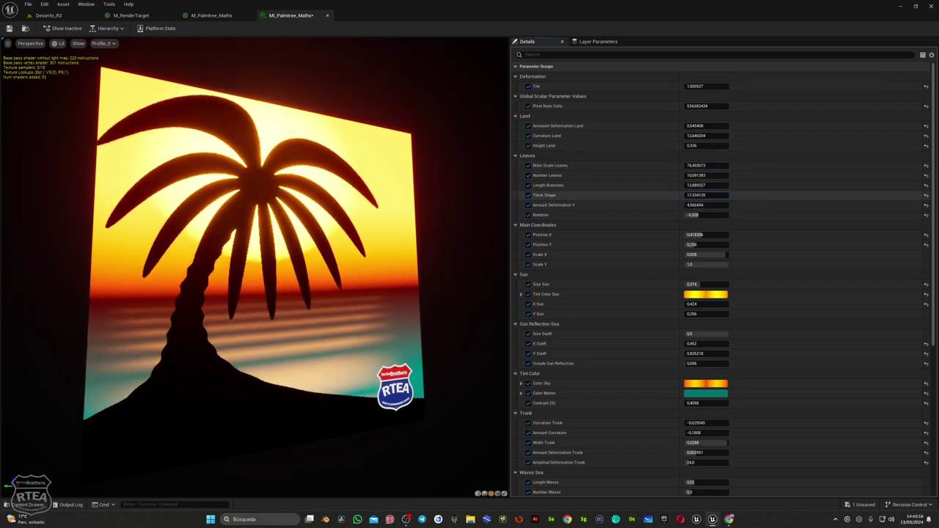
Lengthen the branches, increase leaf rotation, and adjust Main Scale Leaves and Thick Shape
mouse_move(696, 185)
left_mouse_down()
mouse_move(716, 185)
mouse_move(707, 175)
left_mouse_up()
left_click(696, 214)
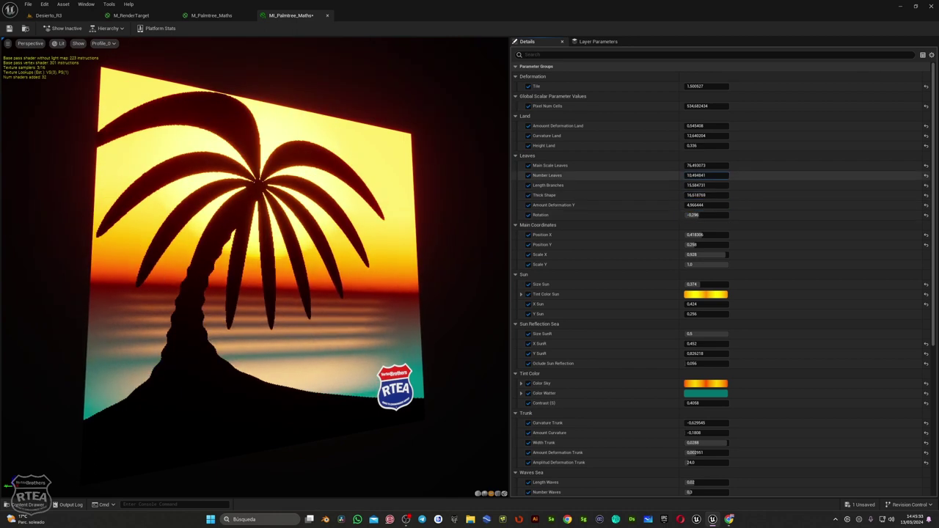
left_click_drag(701, 214, 694, 214)
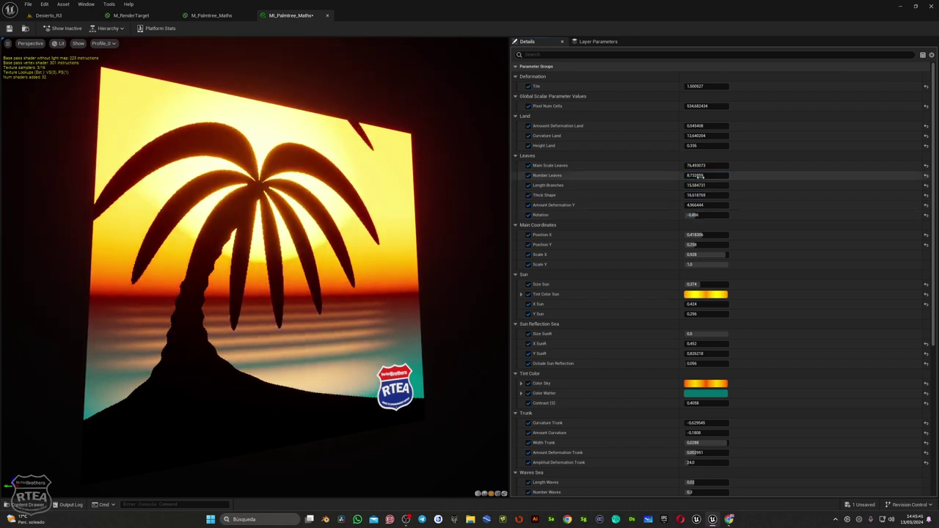
left_click_drag(696, 166, 711, 175)
mouse_move(706, 185)
left_mouse_down()
mouse_move(734, 185)
mouse_move(741, 195)
mouse_move(687, 195)
left_mouse_up()
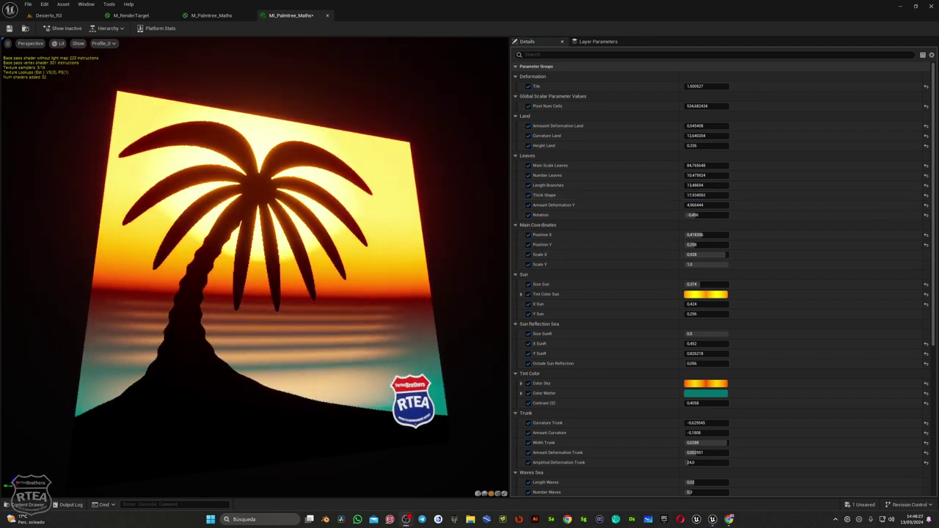
scroll(730, 281, "down", 1)
scroll(727, 330, "down", 1)
scroll(734, 382, "down", 2)
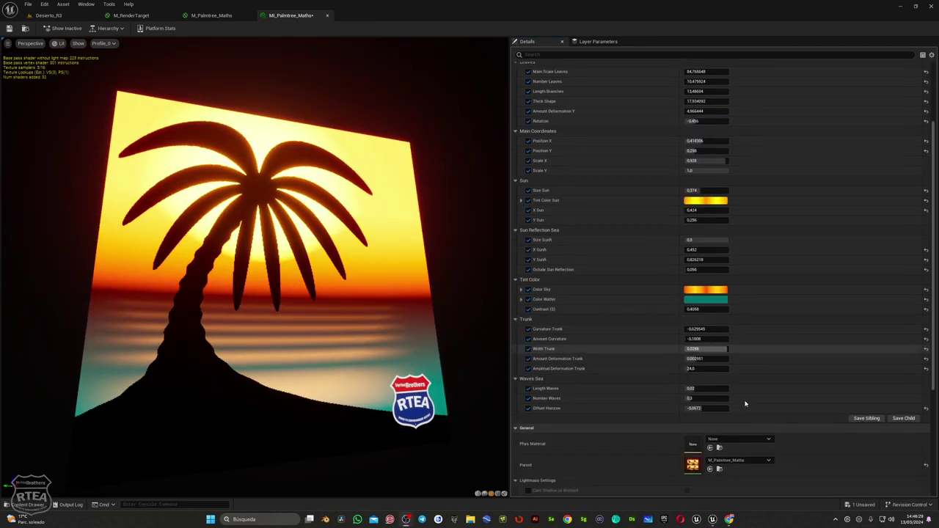
scroll(704, 426, "down", 1)
Open the parent M_Palmtree_Maths material and set the Tile default to 1
double_click(690, 453)
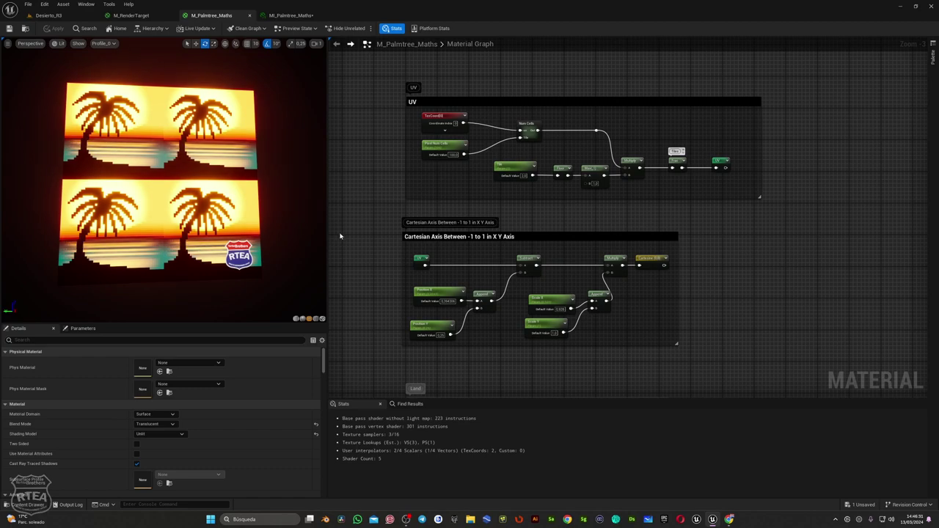
scroll(441, 222, "up", 3)
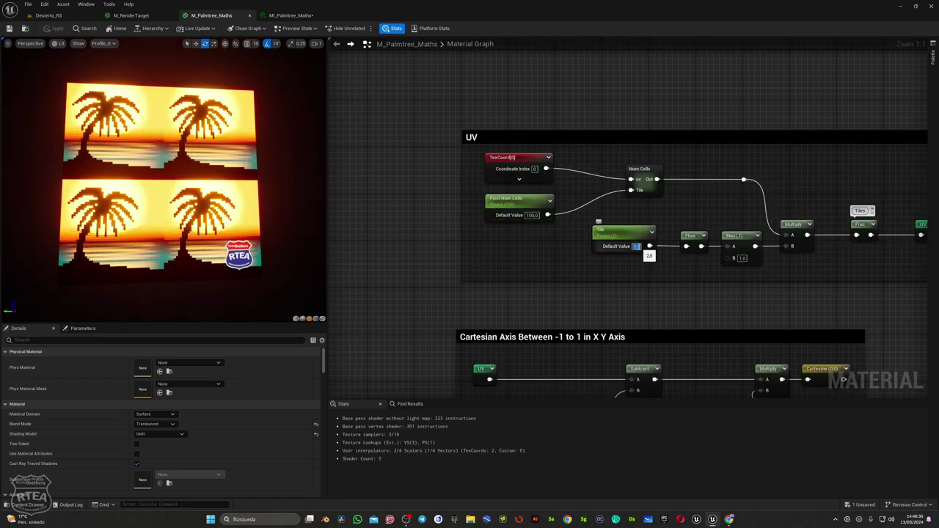
type("1")
key("Return")
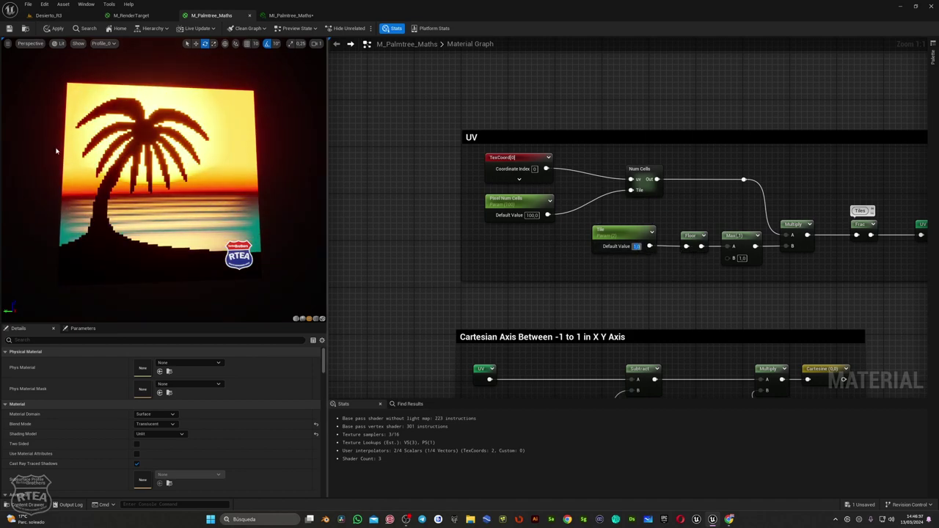
Pan the graph through the UV and Cartesian Axis comment sections
scroll(217, 237, "up", 3)
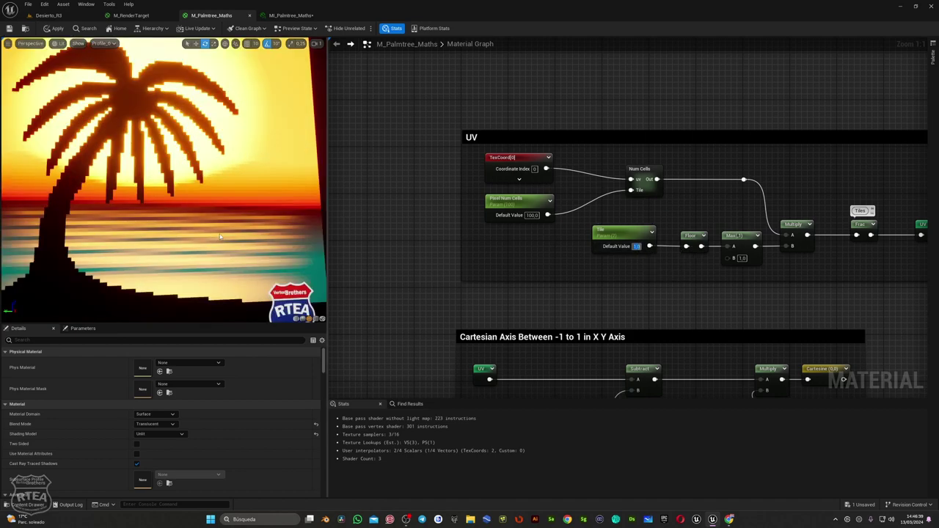
right_click_drag(433, 263, 350, 145)
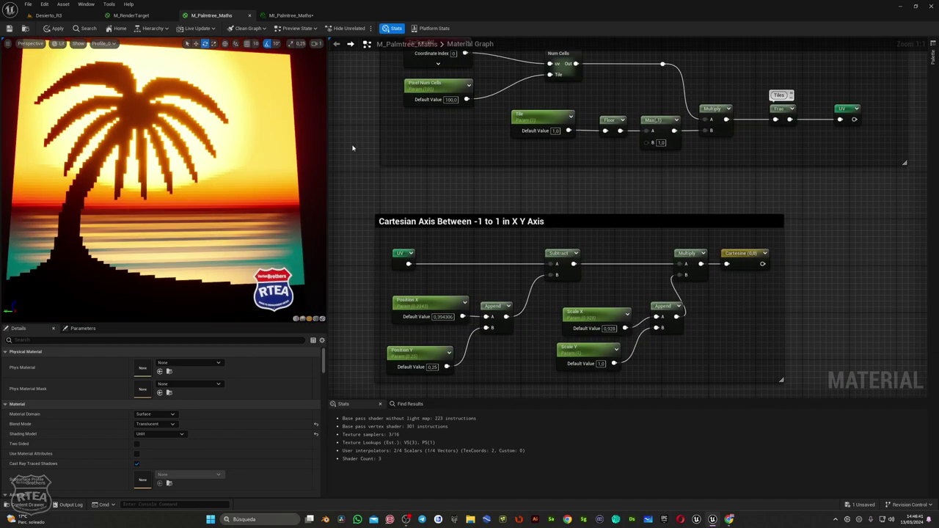
scroll(404, 210, "down", 3)
scroll(407, 227, "up", 3)
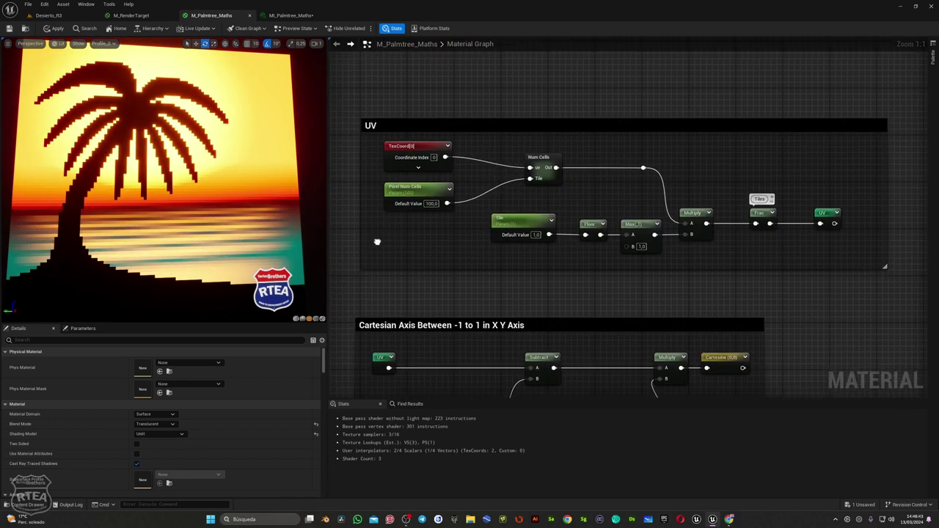
scroll(433, 228, "up", 1)
scroll(441, 235, "up", 1)
scroll(441, 235, "down", 2)
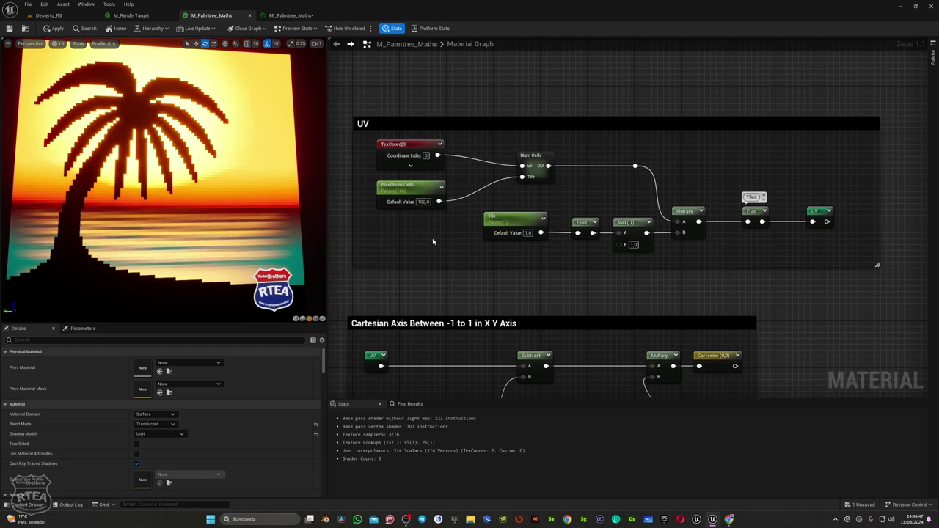
right_click_drag(433, 238, 451, 95)
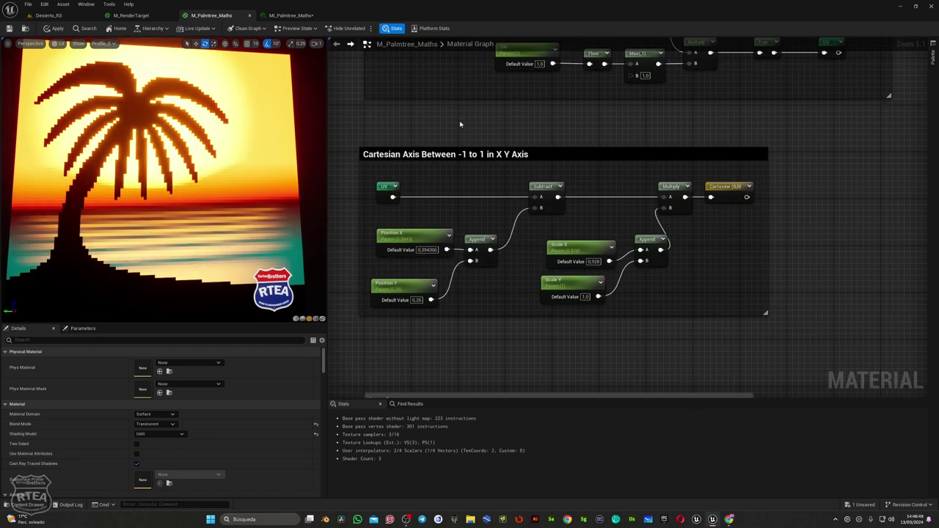
Pan and zoom through the Land, Leaves Shape, Trunk Shape and Circular Shape to Destortion Leaves groups
right_click_drag(516, 305, 568, 188)
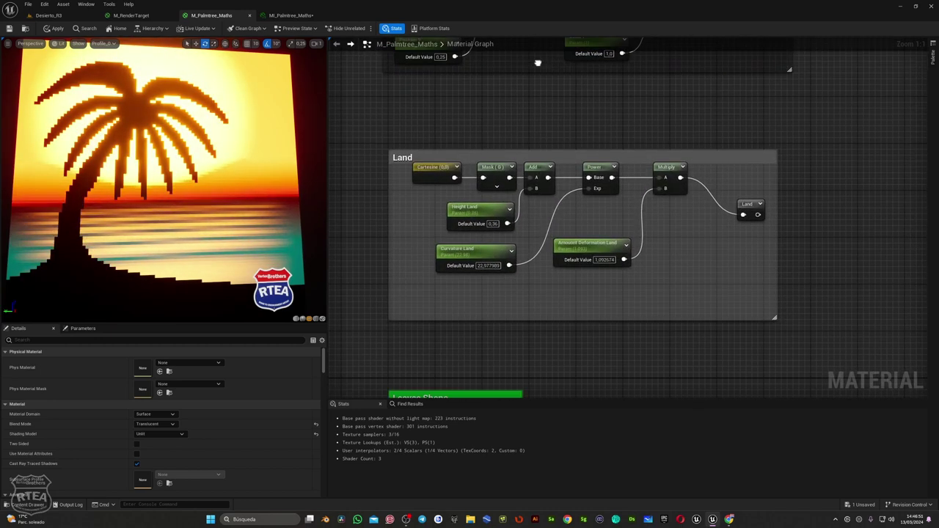
mouse_move(578, 352)
right_mouse_down()
mouse_move(571, 111)
mouse_move(487, 98)
mouse_move(441, 142)
mouse_move(479, 132)
right_mouse_up()
scroll(575, 135, "down", 2)
scroll(487, 98, "down", 1)
right_click_drag(482, 168, 492, 110)
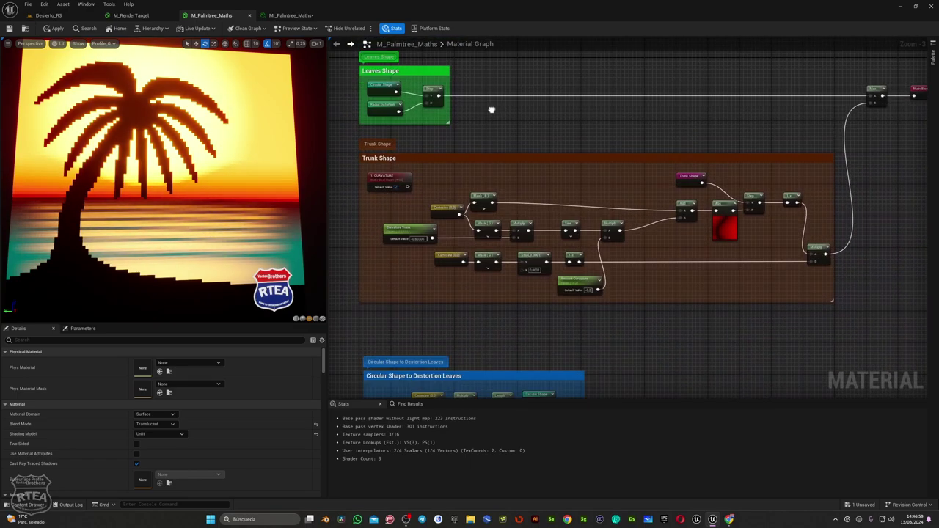
right_click_drag(506, 220, 506, 139)
right_click_drag(513, 242, 517, 154)
scroll(518, 152, "up", 3)
scroll(522, 150, "down", 2)
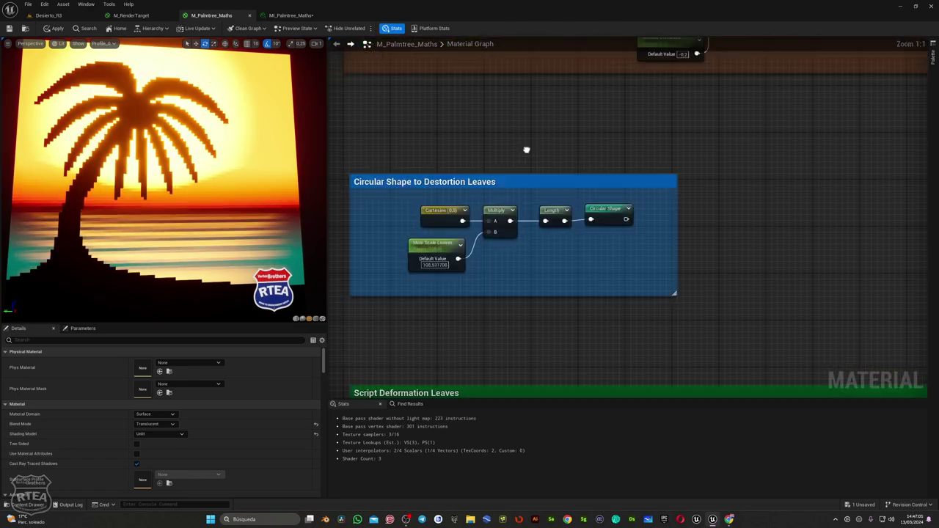
Review the Script Deformation Leaves group, narrow the left panels, and bring up Microdetails Trunk
right_click_drag(526, 287, 527, 151)
mouse_move(526, 264)
right_mouse_down()
mouse_move(527, 173)
mouse_move(380, 179)
mouse_move(465, 183)
right_mouse_up()
scroll(527, 174, "down", 1)
scroll(460, 184, "down", 1)
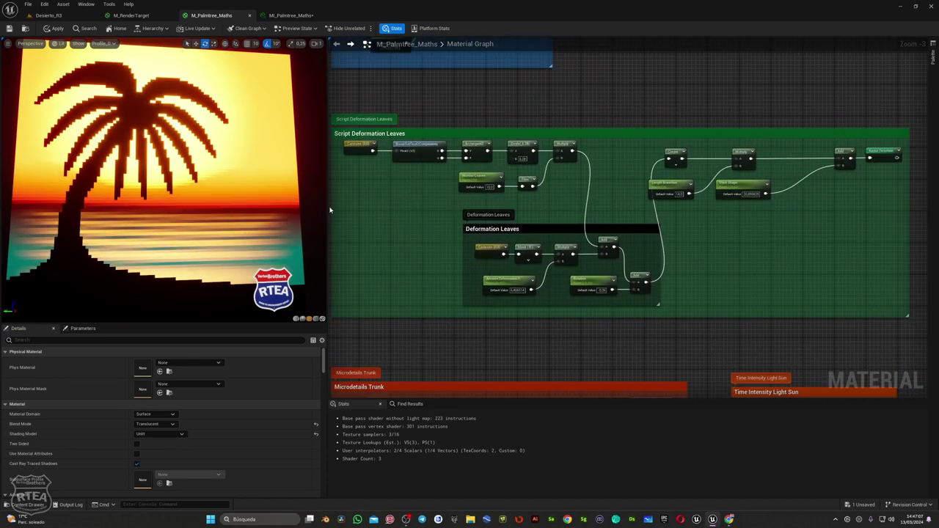
left_click_drag(327, 208, 277, 213)
mouse_move(321, 217)
right_mouse_down()
mouse_move(363, 245)
mouse_move(384, 78)
right_mouse_up()
scroll(445, 168, "up", 2)
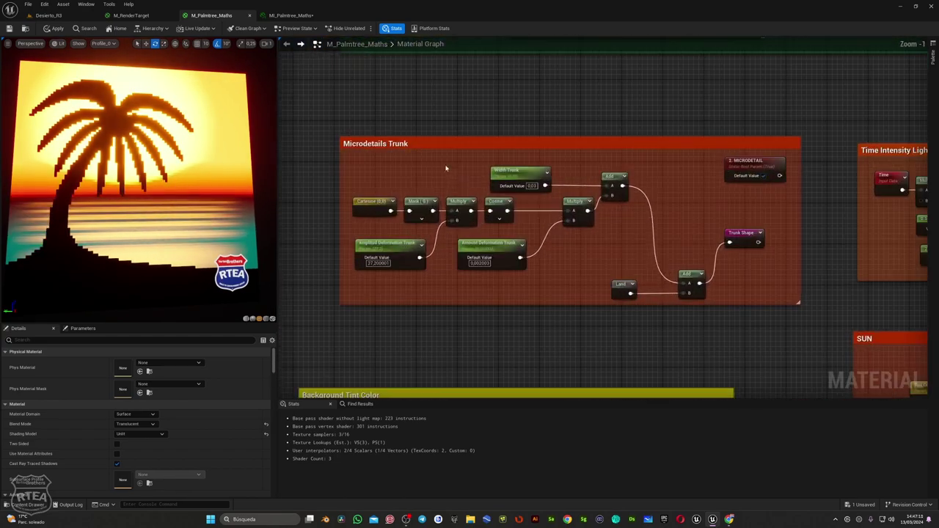
mouse_move(473, 190)
right_mouse_down()
mouse_move(490, 195)
mouse_move(325, 199)
right_mouse_up()
Survey the Time Intensity Light Sun, SUN, SUN REFLECTION and RTEA Mark groups
right_click_drag(563, 202, 301, 206)
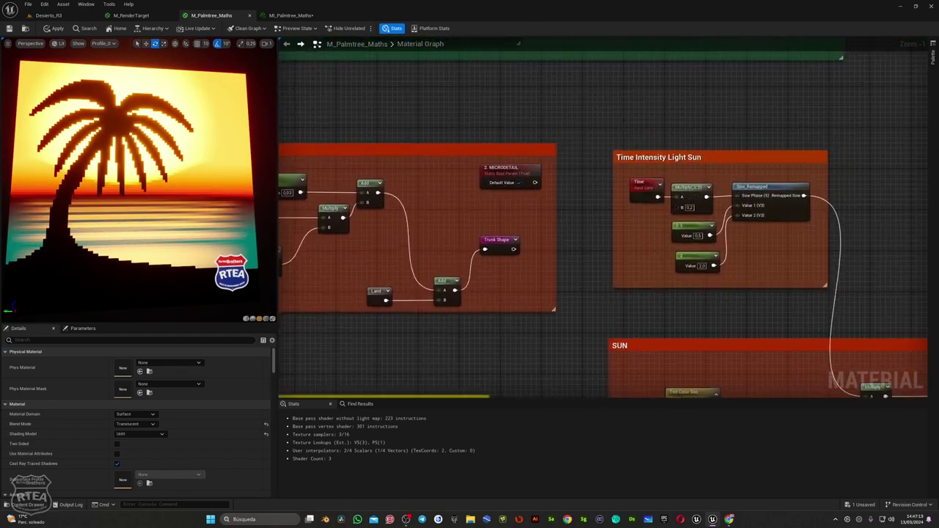
right_click_drag(448, 328, 359, 103)
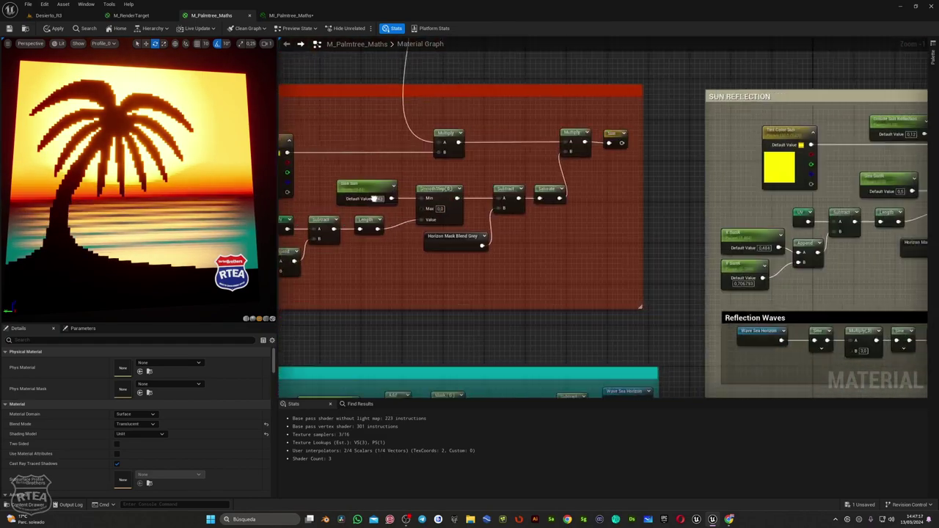
right_click_drag(560, 227, 293, 192)
right_click_drag(660, 220, 415, 209)
mouse_move(293, 179)
right_mouse_down()
mouse_move(590, 169)
mouse_move(859, 29)
right_mouse_up()
scroll(657, 250, "up", 2)
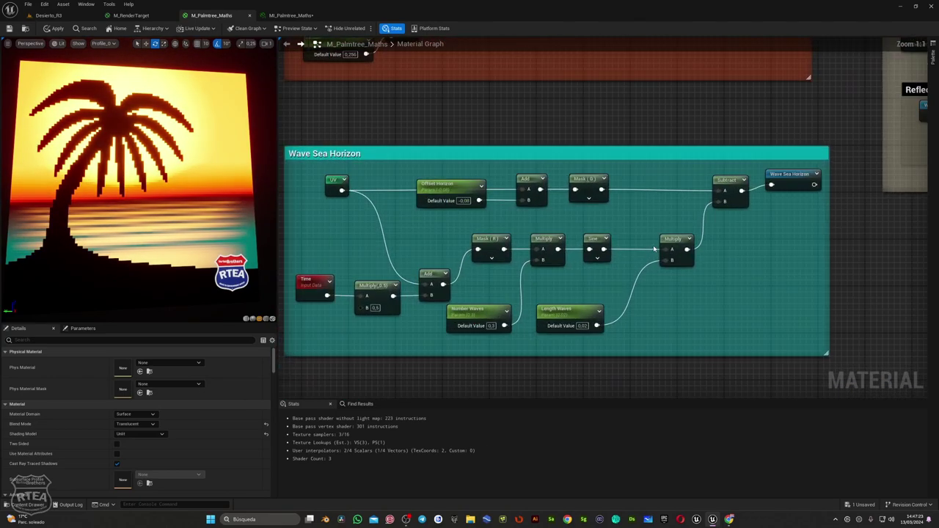
right_click_drag(592, 291, 647, 82)
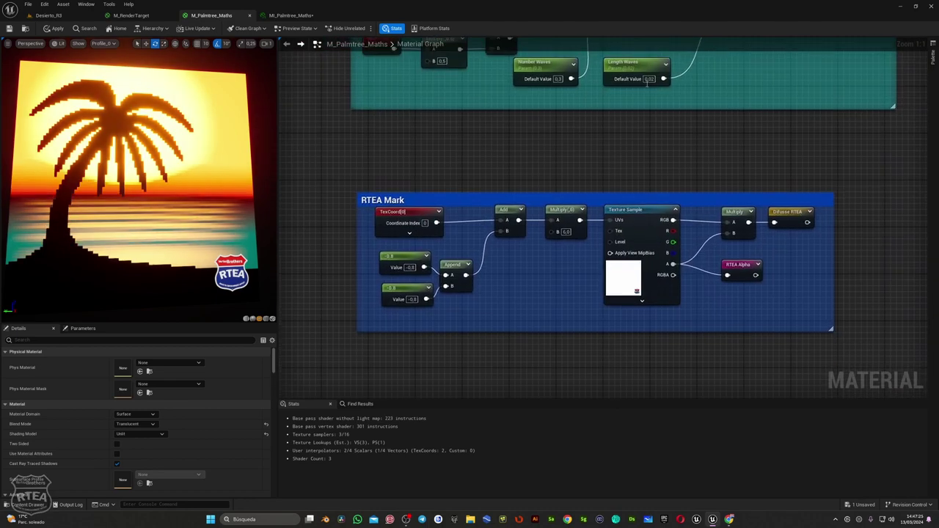
right_click_drag(622, 237, 616, 157)
scroll(616, 157, "down", 2)
Center and zoom into the MAIN MATERIAL group to inspect its nodes
scroll(587, 206, "down", 1)
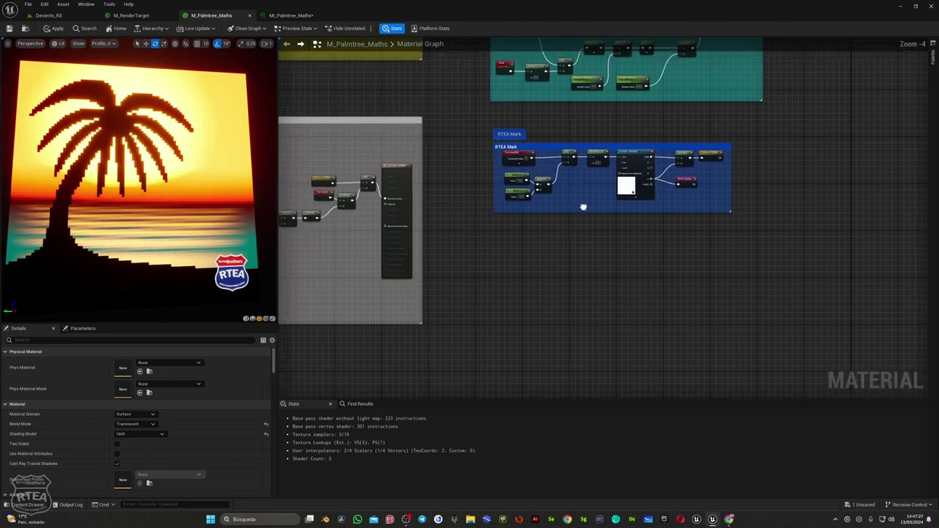
right_click_drag(587, 206, 814, 228)
scroll(601, 231, "up", 2)
right_click_drag(540, 250, 556, 229)
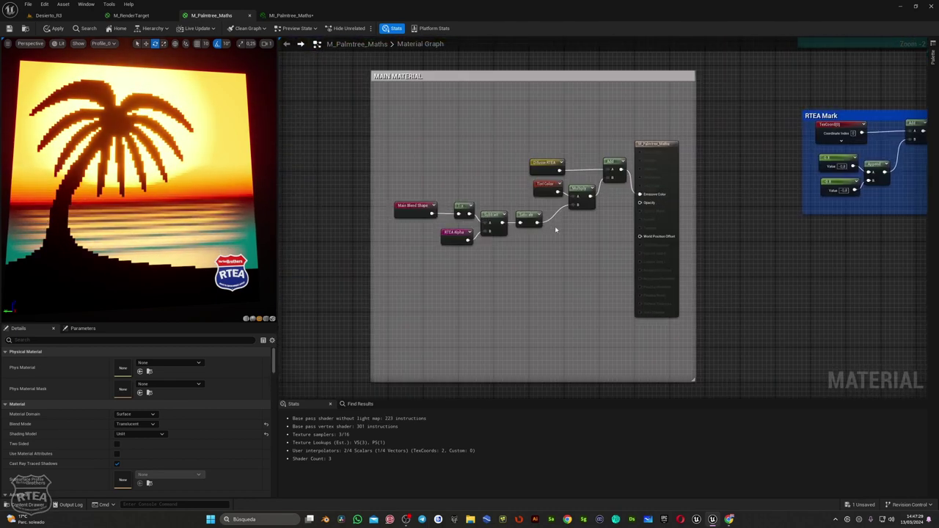
scroll(552, 227, "up", 1)
scroll(551, 222, "down", 1)
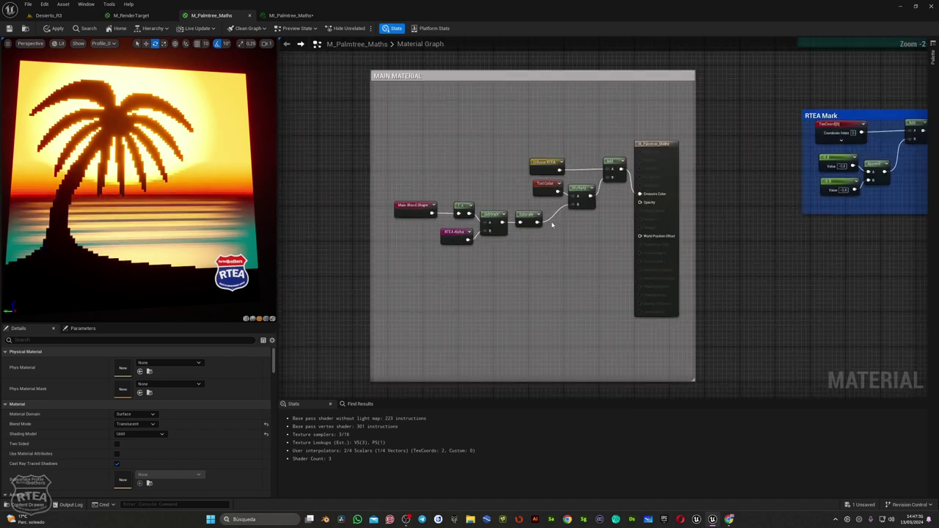
scroll(552, 222, "down", 2)
Inspect the Background Tint Color group, then zoom out to Zoom -11
right_click_drag(551, 221, 544, 471)
scroll(517, 285, "up", 3)
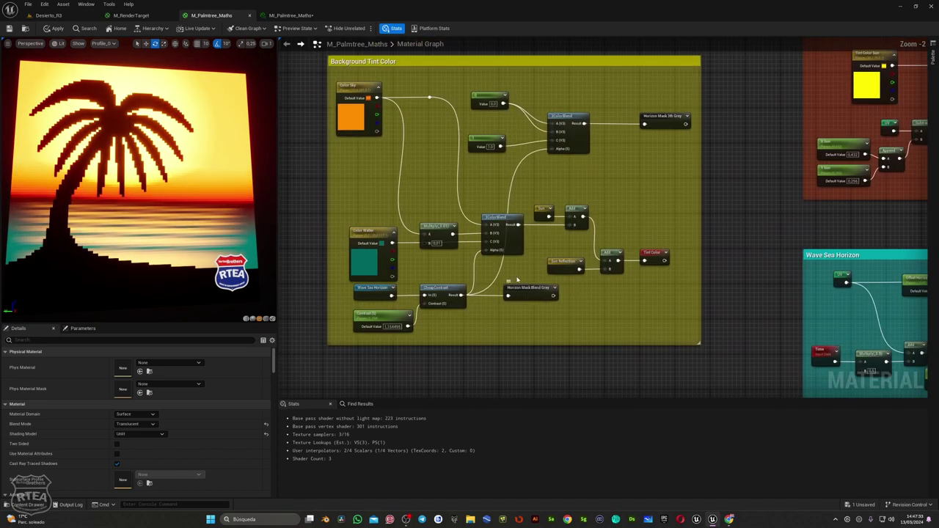
scroll(525, 306, "down", 1)
scroll(551, 293, "down", 4)
scroll(565, 279, "down", 2)
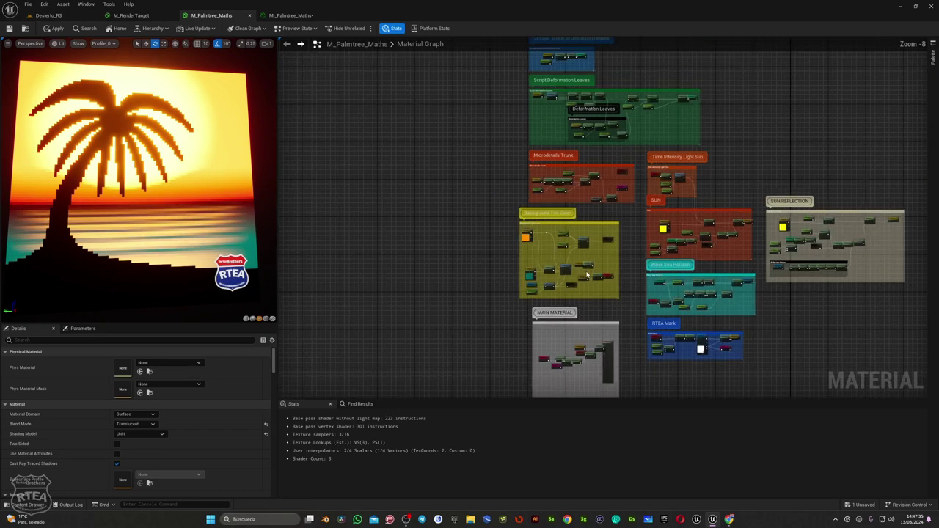
scroll(576, 265, "down", 1)
scroll(580, 263, "down", 1)
scroll(580, 263, "down", 1)
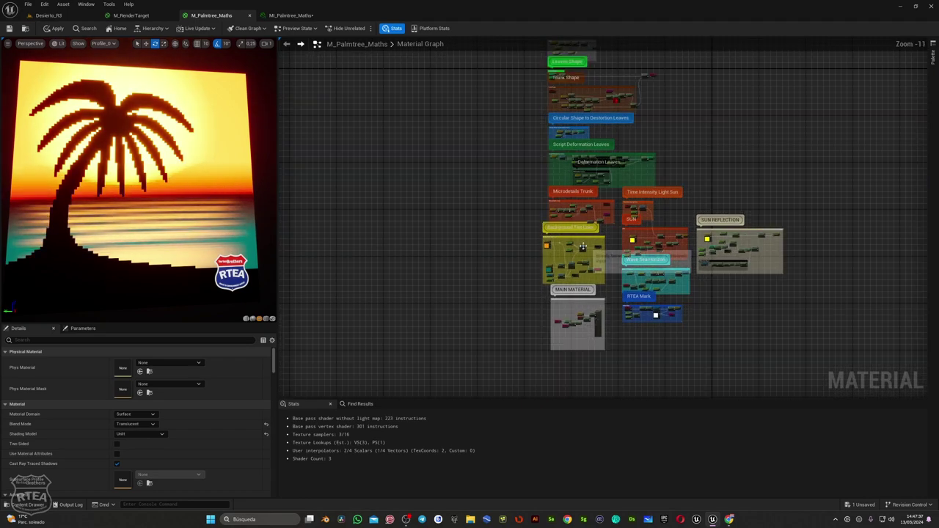
Center the whole-graph overview and shrink the Stats panel to enlarge the graph
right_click_drag(583, 247, 495, 289)
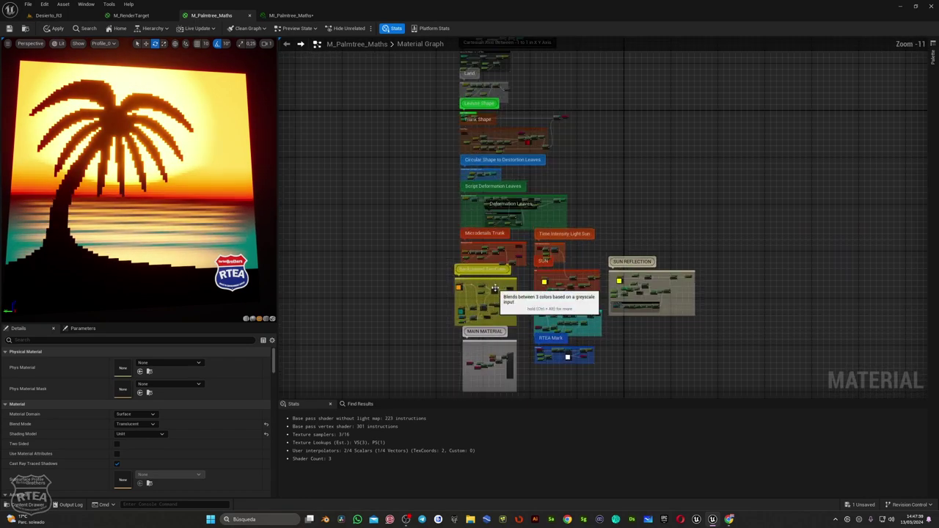
left_click_drag(486, 400, 486, 463)
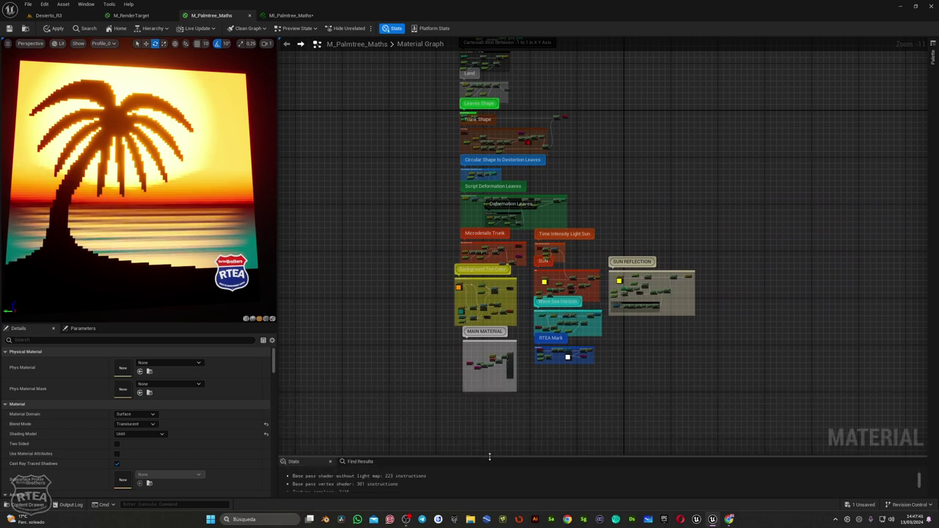
mouse_move(487, 314)
right_mouse_down()
mouse_move(489, 369)
mouse_move(483, 360)
right_mouse_up()
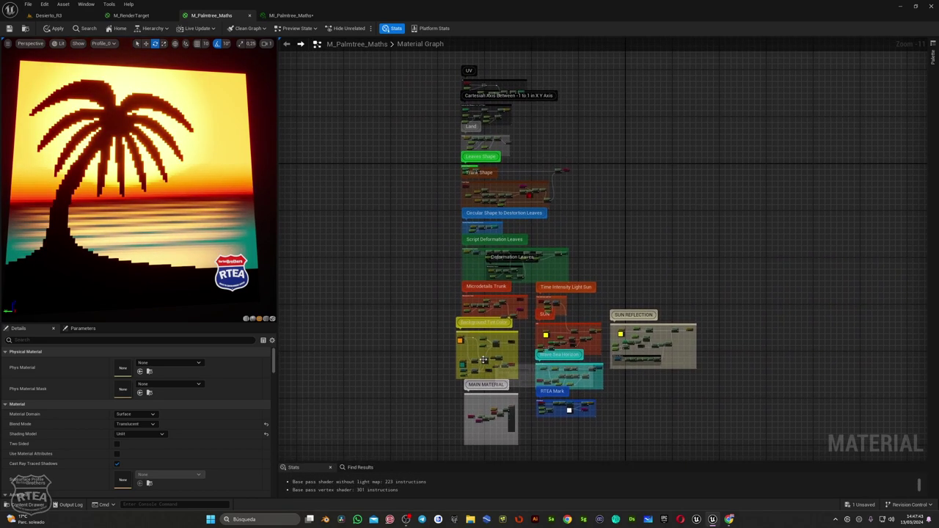
scroll(452, 351, "up", 1)
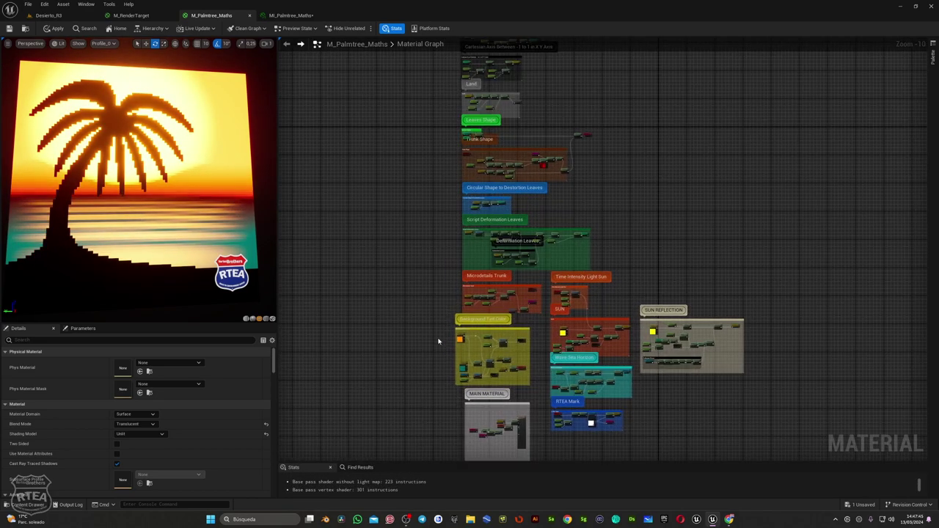
scroll(430, 278, "down", 1)
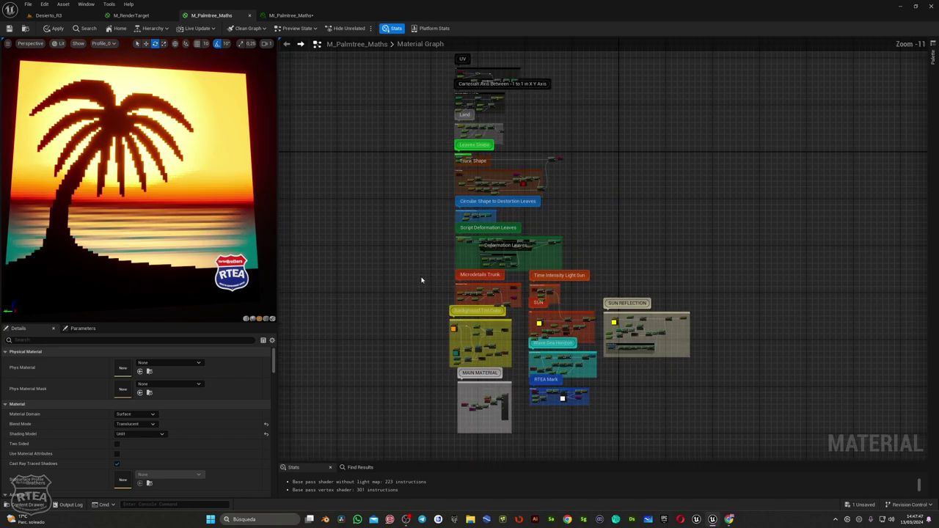
Rotate the viewport preview plane to view the palm material from other angles
left_click_drag(179, 233, 161, 233)
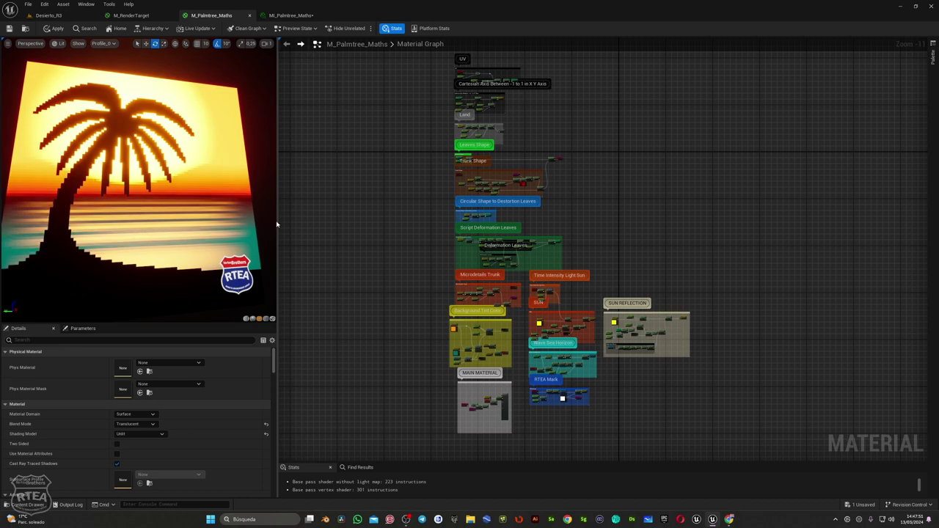
mouse_move(278, 221)
left_mouse_down()
mouse_move(346, 221)
mouse_move(325, 221)
left_mouse_up()
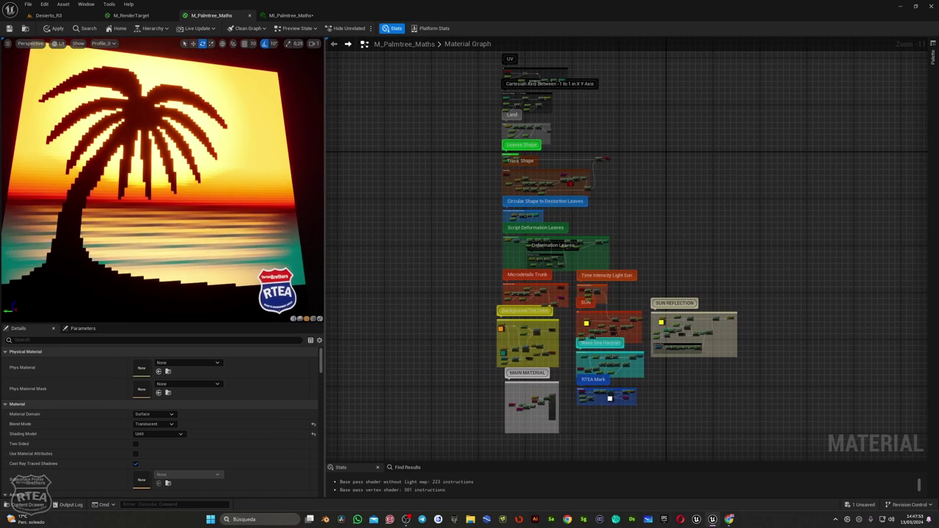
left_click_drag(179, 229, 193, 228)
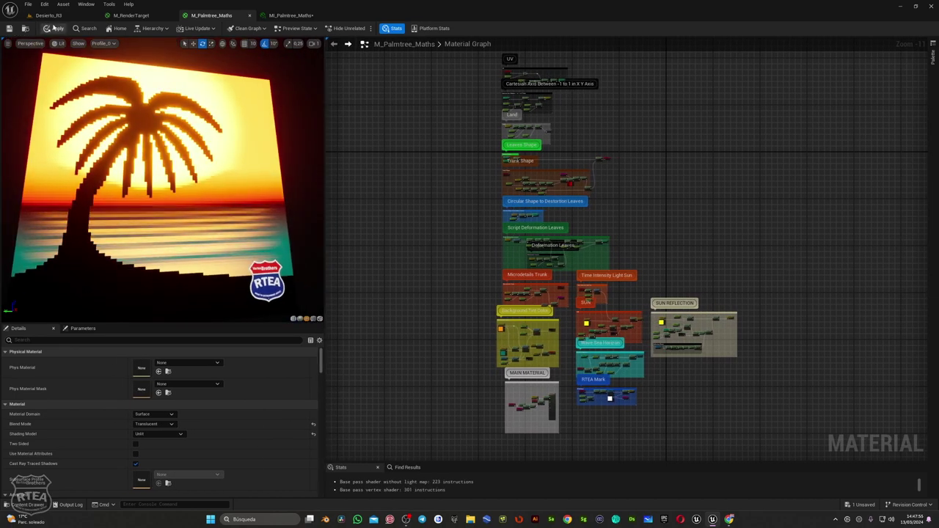